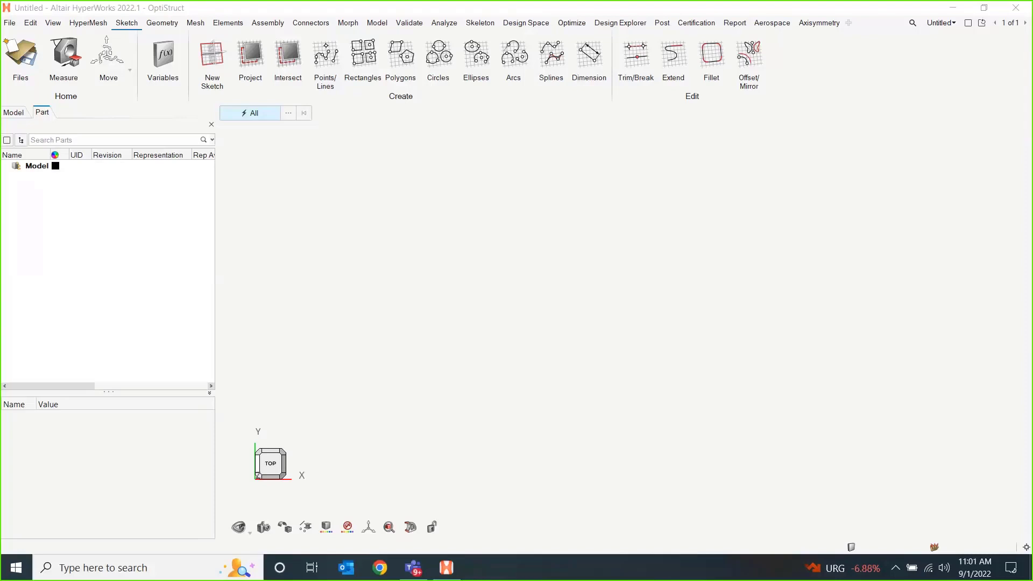
# Step: Draw a filled rectangular surface about 15.3 wide and 6.07 long in the top view
pyautogui.click(446, 321)
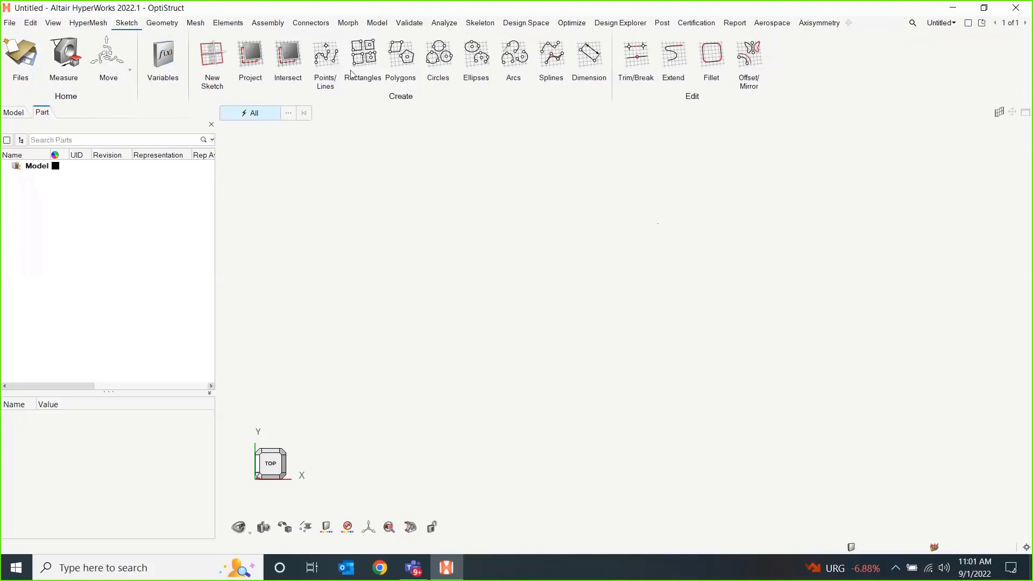
pyautogui.click(159, 24)
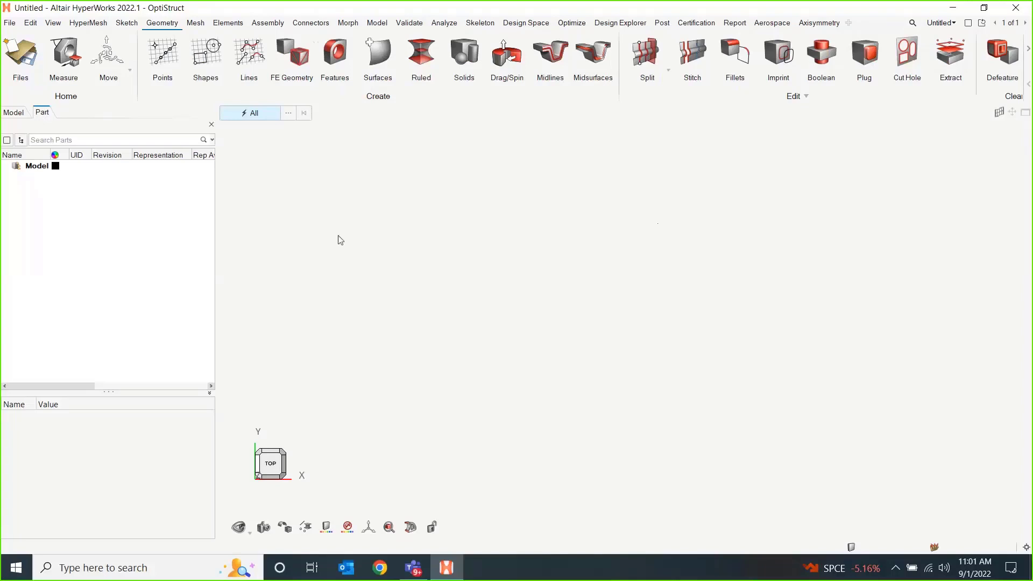
pyautogui.click(197, 60)
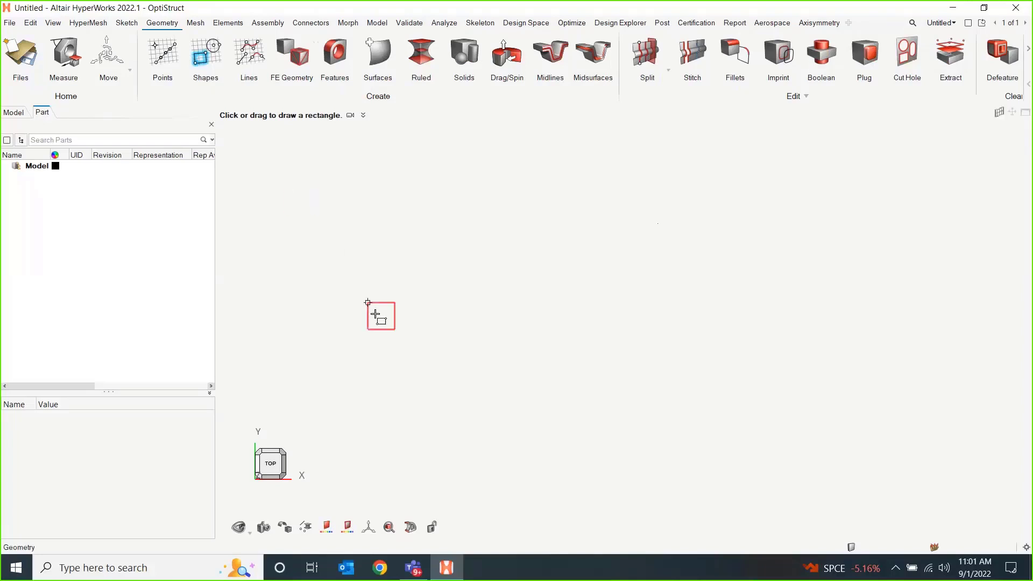
pyautogui.moveTo(298, 194)
pyautogui.mouseDown()
pyautogui.moveTo(604, 362)
pyautogui.moveTo(879, 448)
pyautogui.moveTo(924, 442)
pyautogui.mouseUp()
pyautogui.click(961, 457)
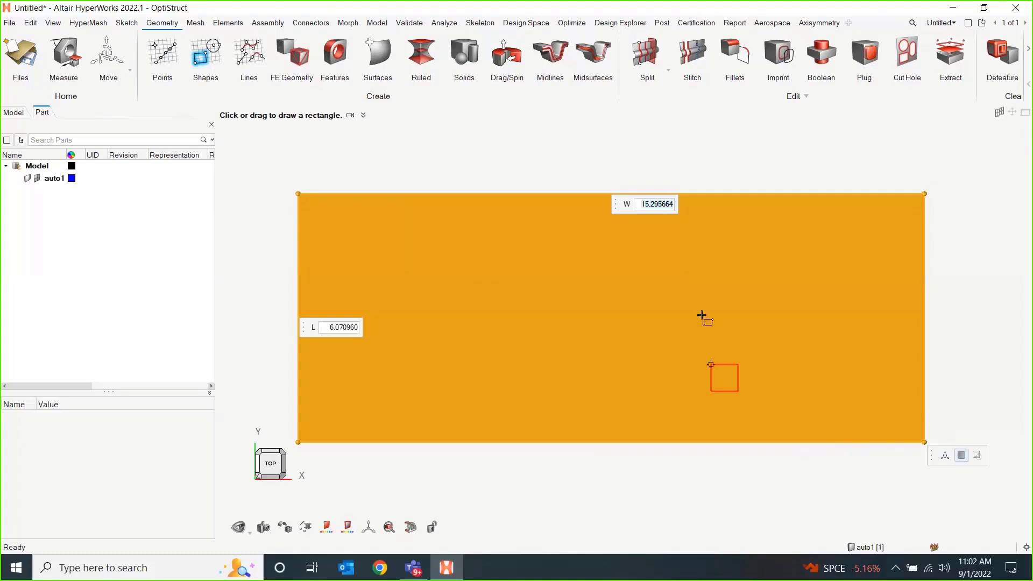
# Step: Set the rectangle's width to 12 and its length to 6, and finish the shape
pyautogui.doubleClick(661, 203)
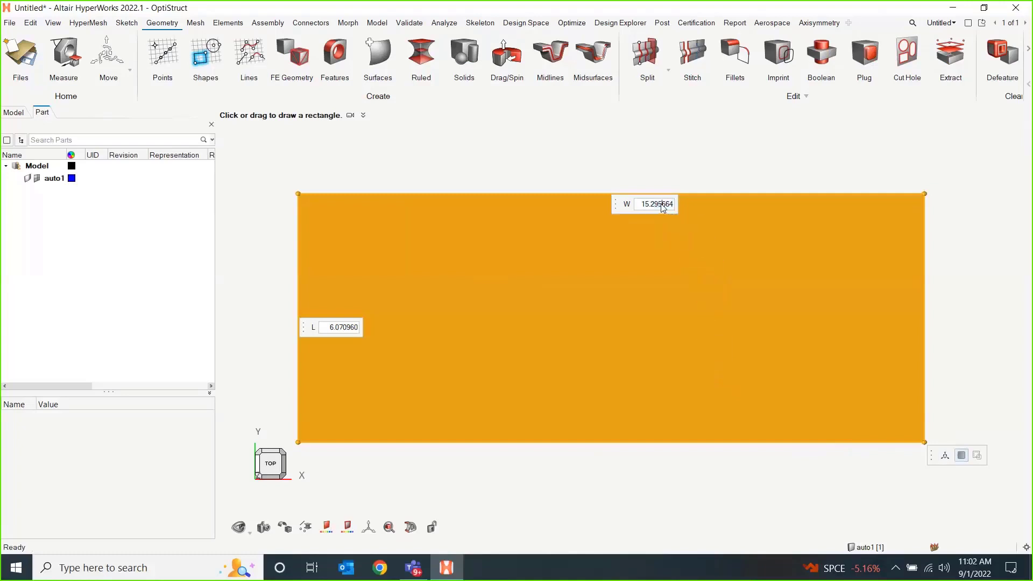
pyautogui.write('12')
pyautogui.press('Tab')
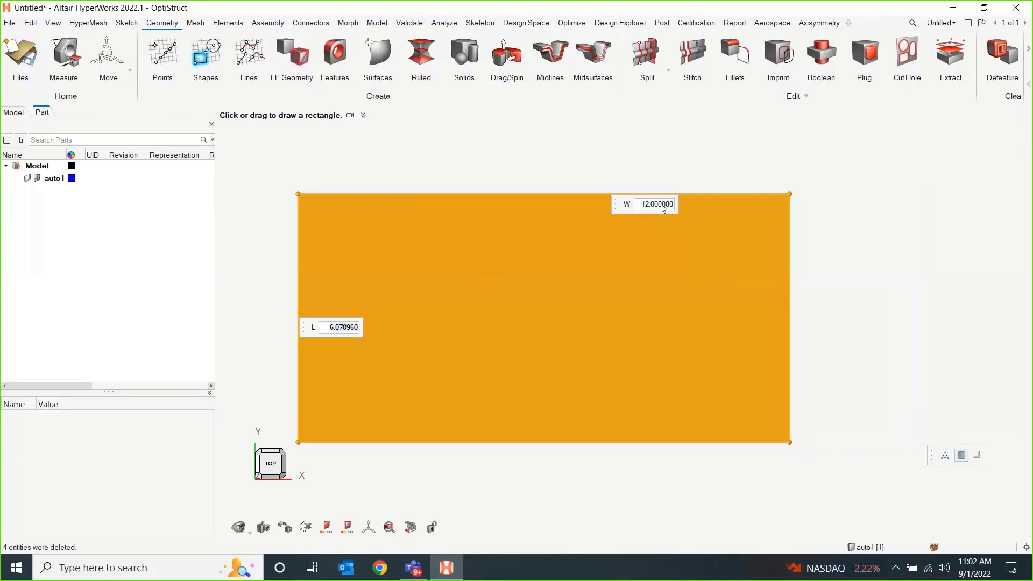
pyautogui.write('6')
pyautogui.press('Return')
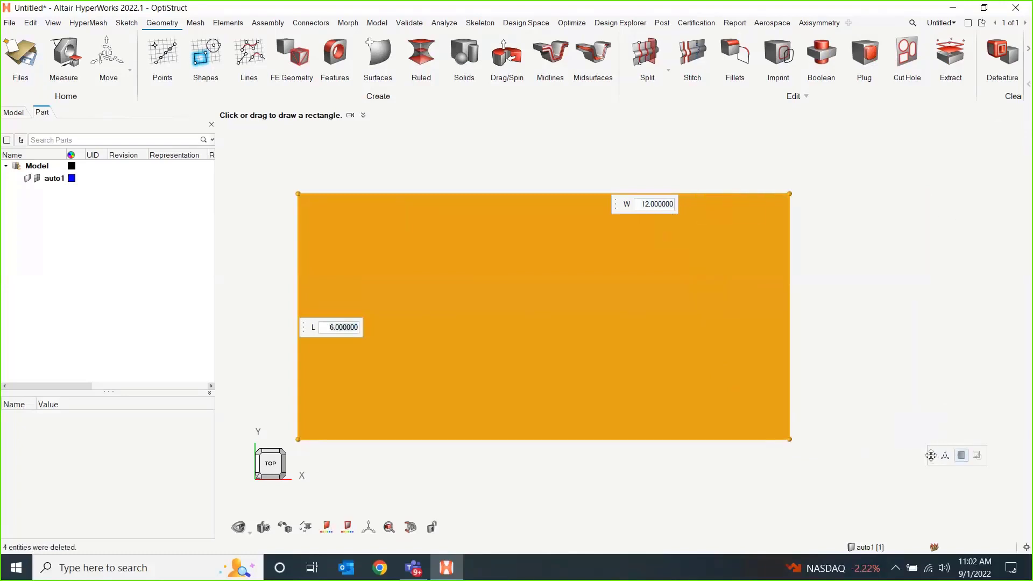
pyautogui.moveTo(931, 455); pyautogui.dragTo(903, 405)
pyautogui.click(860, 431)
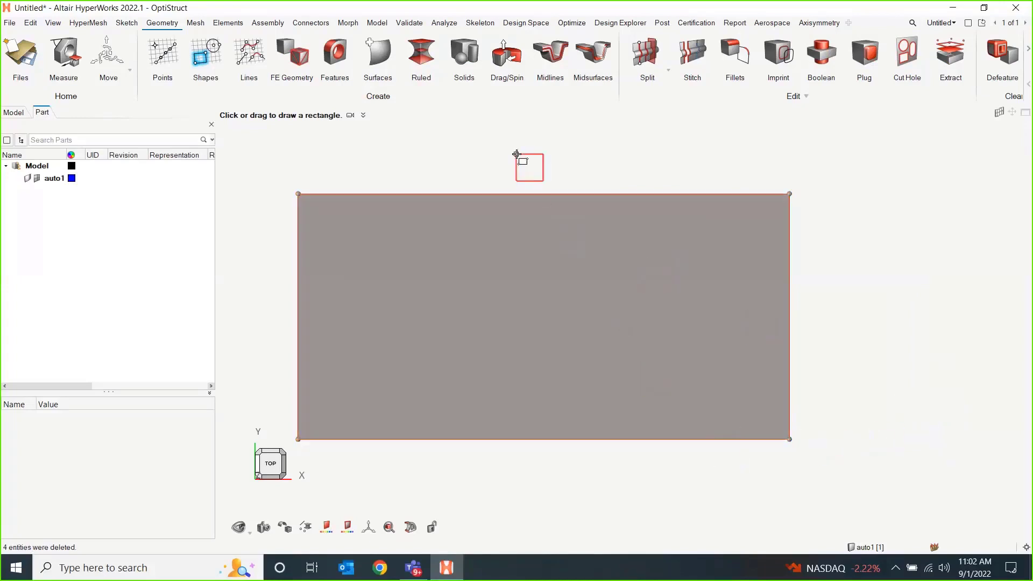
pyautogui.press('Escape')
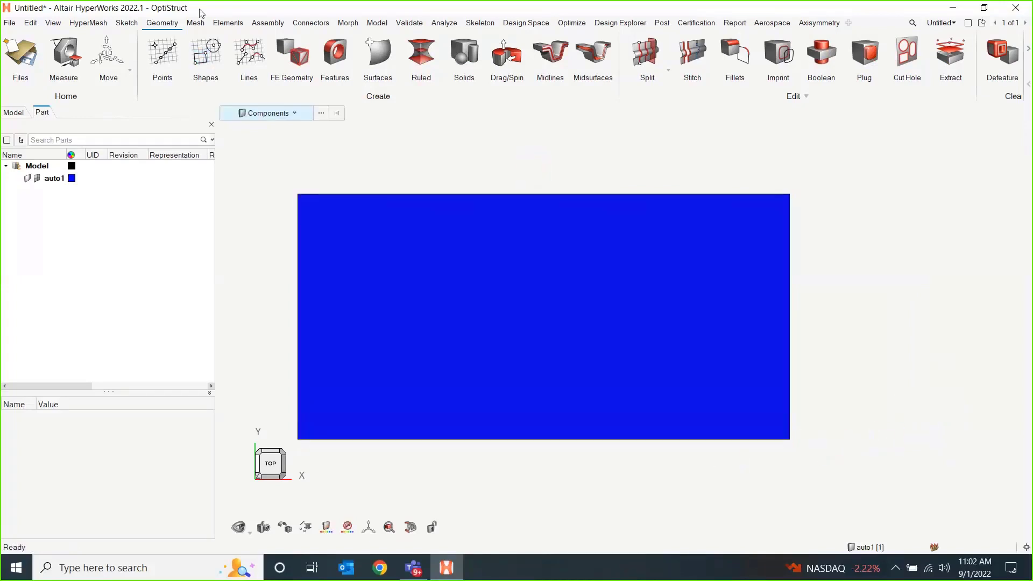
# Step: Change the color of the auto1 component to light red
pyautogui.click(72, 179)
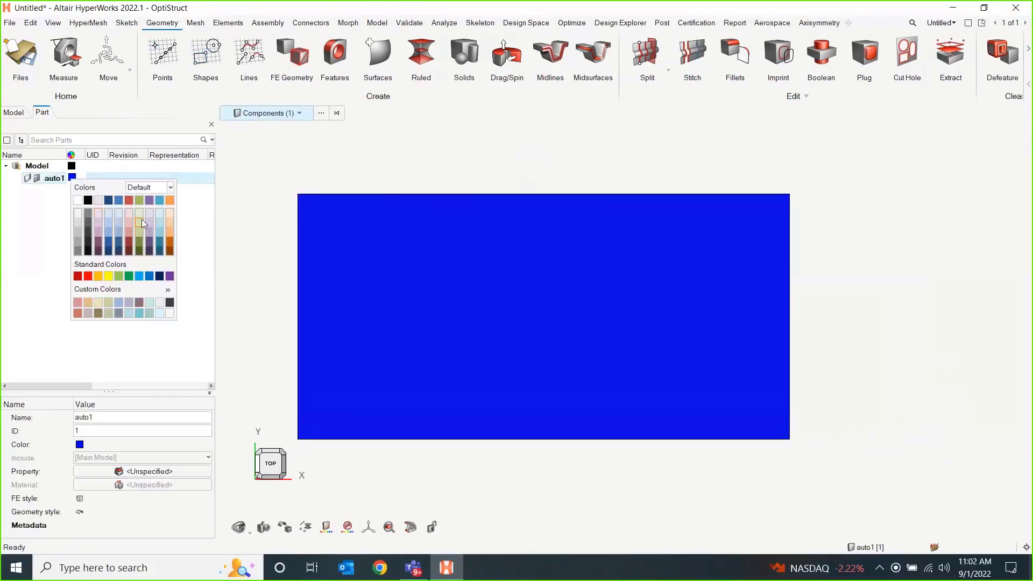
pyautogui.click(130, 234)
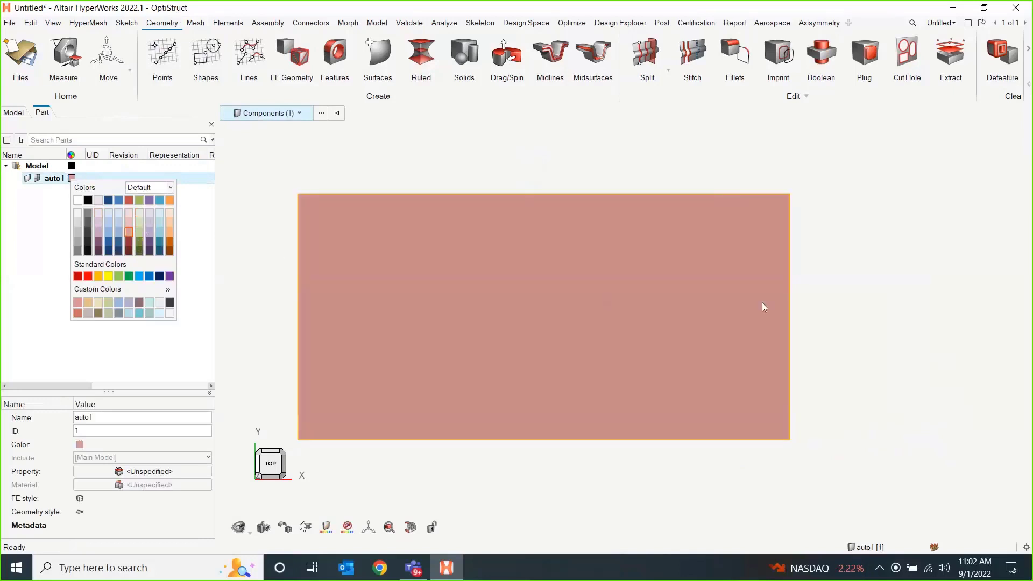
pyautogui.click(829, 308)
pyautogui.moveTo(903, 321); pyautogui.dragTo(922, 320, button='right')
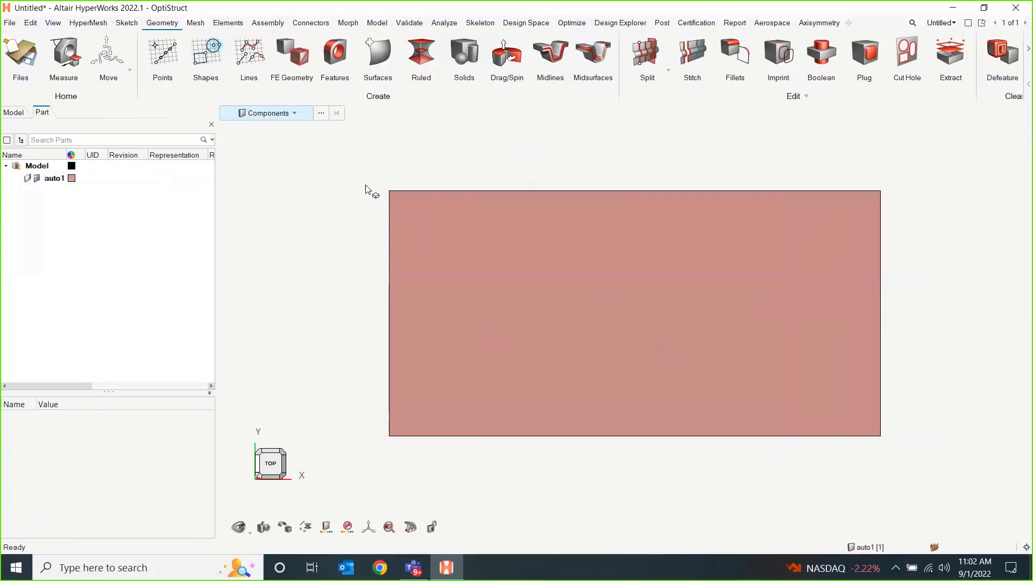
# Step: Create a 2D mesh on the rectangular surface with 12 by 6 elements
pyautogui.click(196, 23)
pyautogui.click(535, 54)
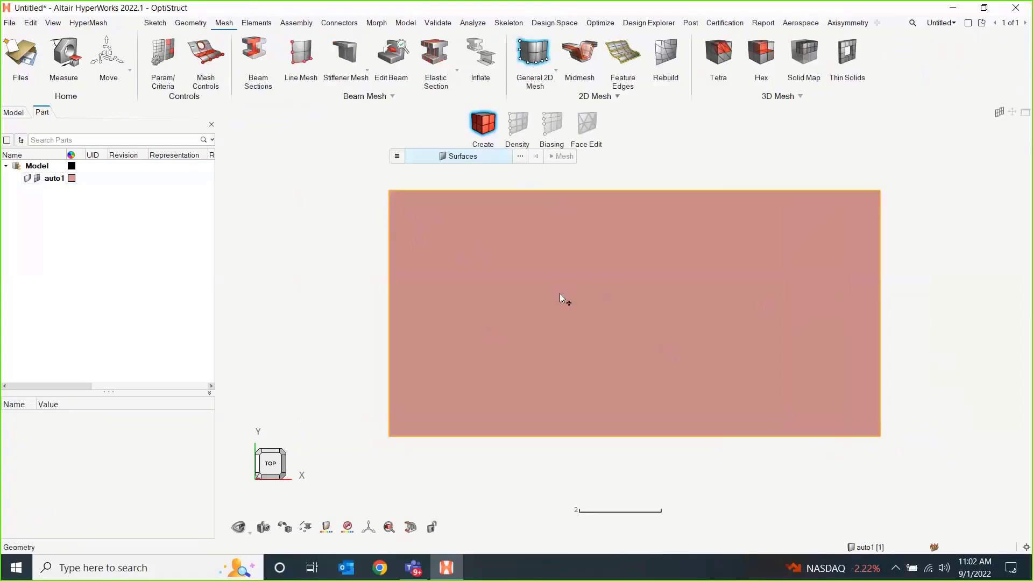
pyautogui.click(541, 298)
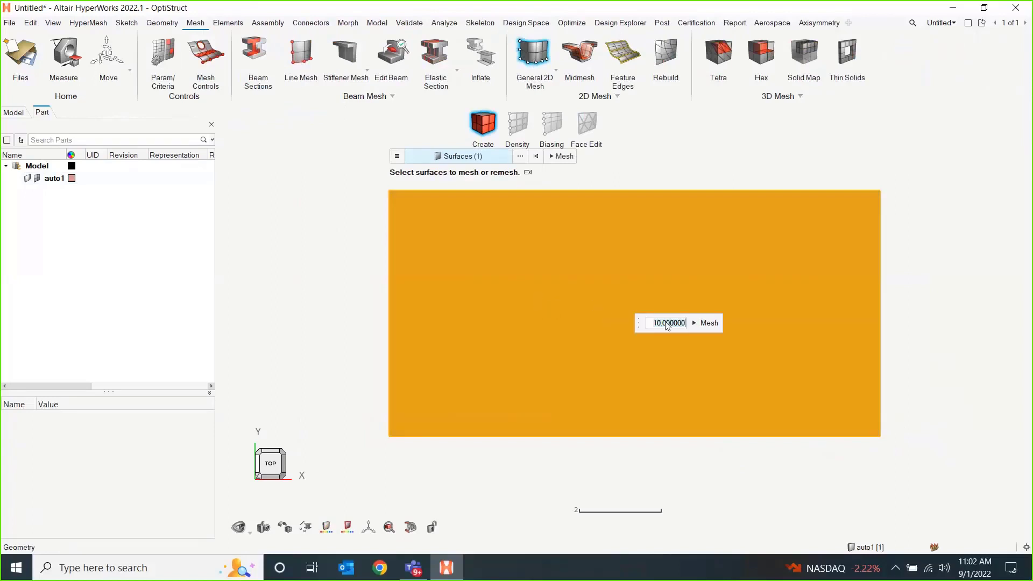
pyautogui.click(704, 323)
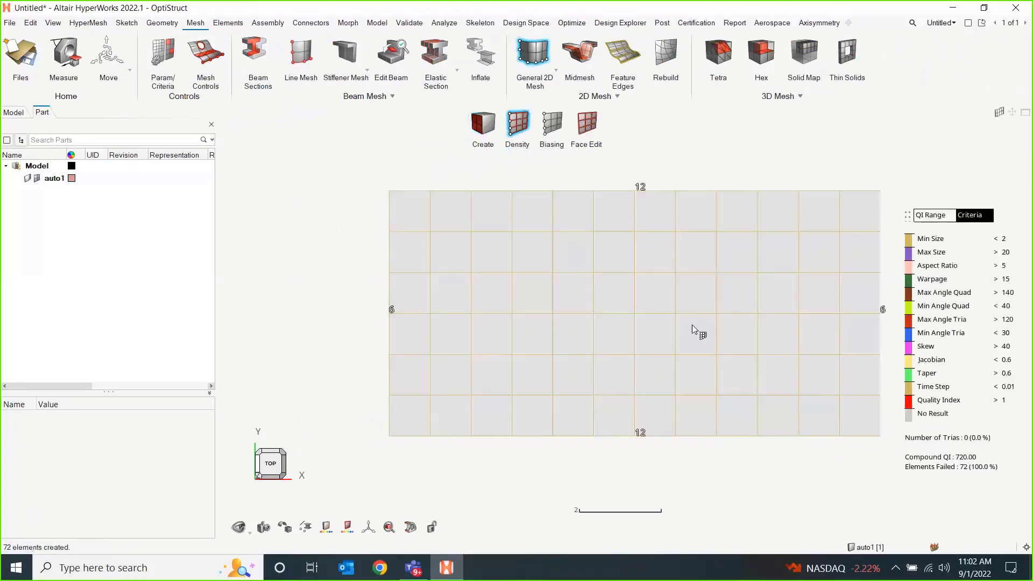
pyautogui.press('Escape')
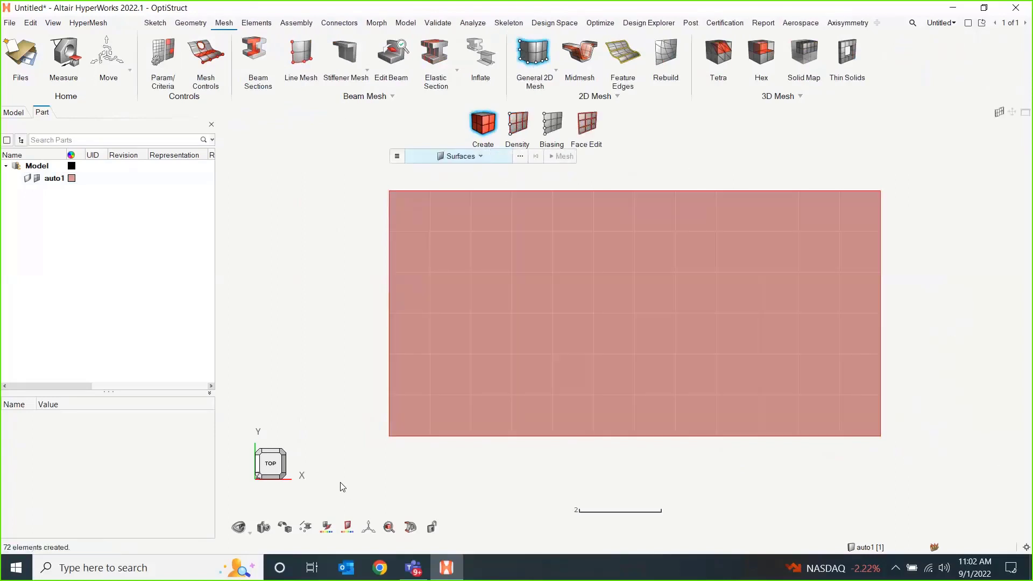
pyautogui.press('Escape')
# Step: Display the elements shaded with mesh lines and list the model's entities in the Model browser
pyautogui.moveTo(294, 531)
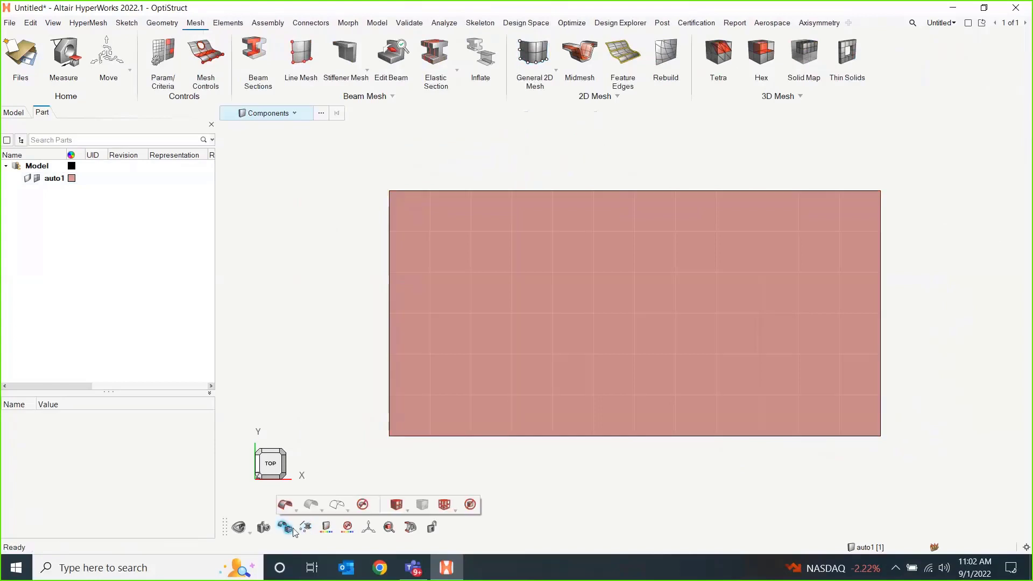
pyautogui.click(396, 504)
pyautogui.moveTo(585, 480); pyautogui.dragTo(715, 373, button='right')
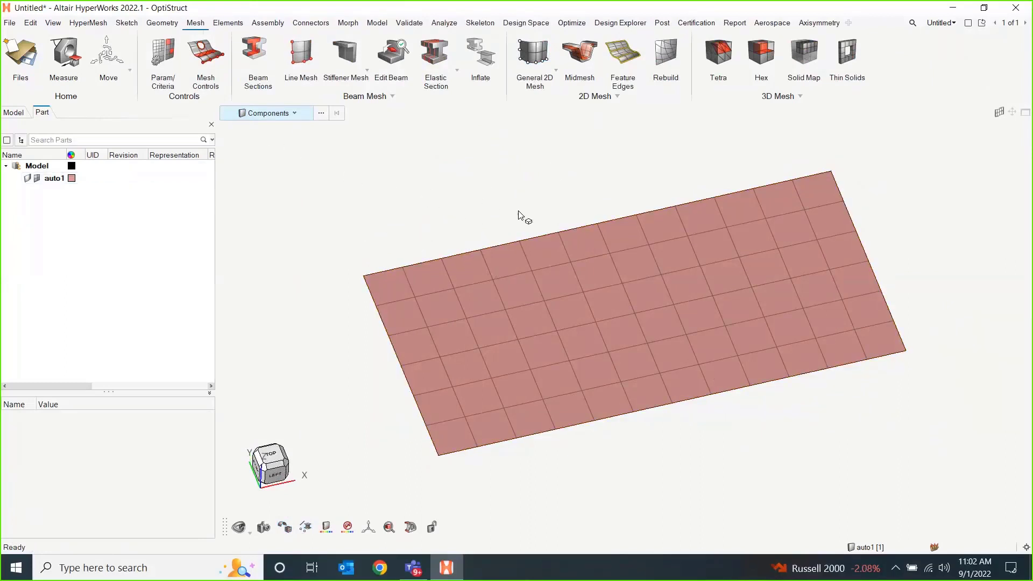
pyautogui.moveTo(499, 271)
pyautogui.click(11, 113)
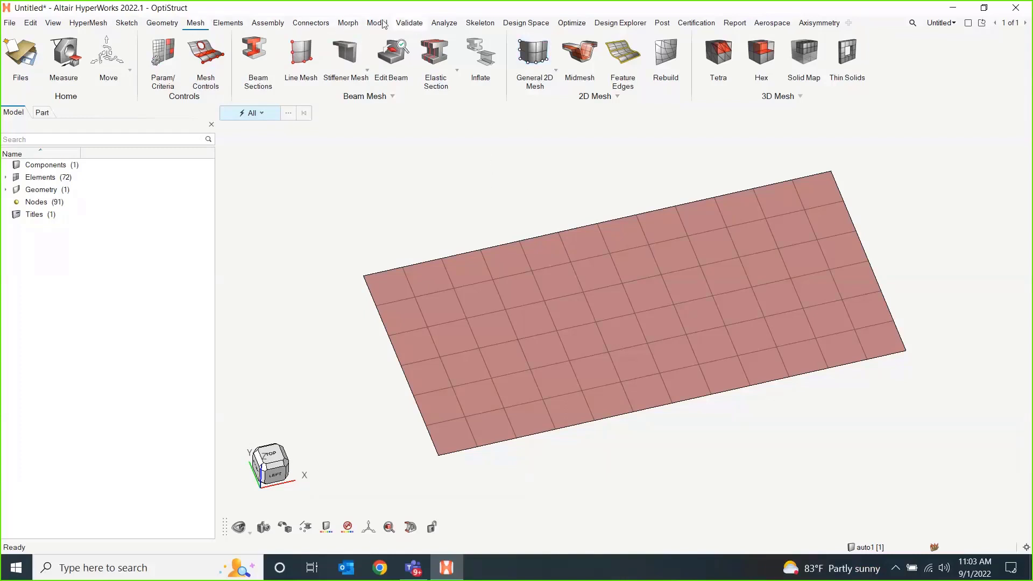
pyautogui.moveTo(439, 235); pyautogui.dragTo(438, 223, button='middle')
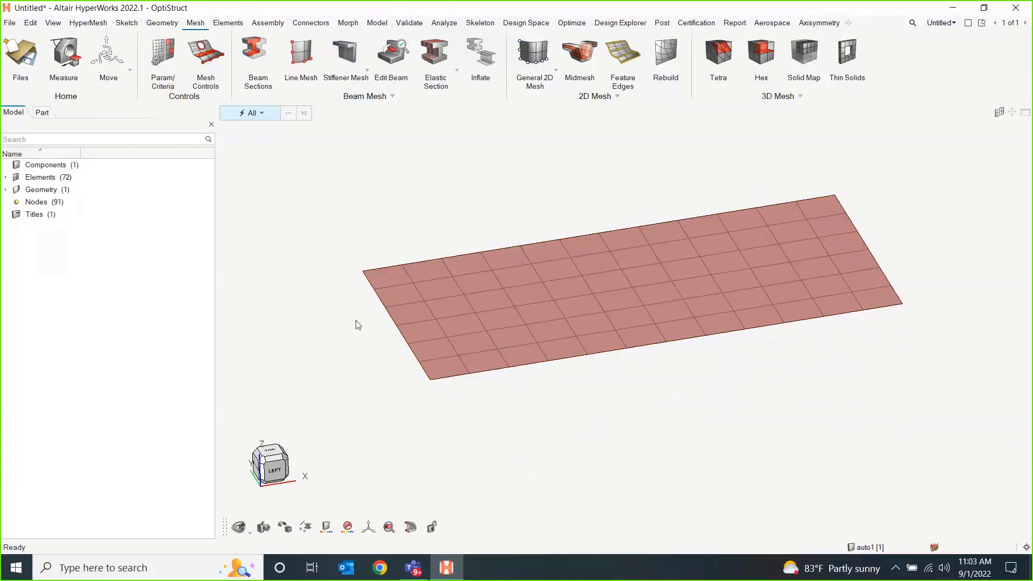
# Step: Create a MAT1 material with E 210000, G 80769.2, NU 0.3 and RHO 7.85e-09
pyautogui.click(384, 25)
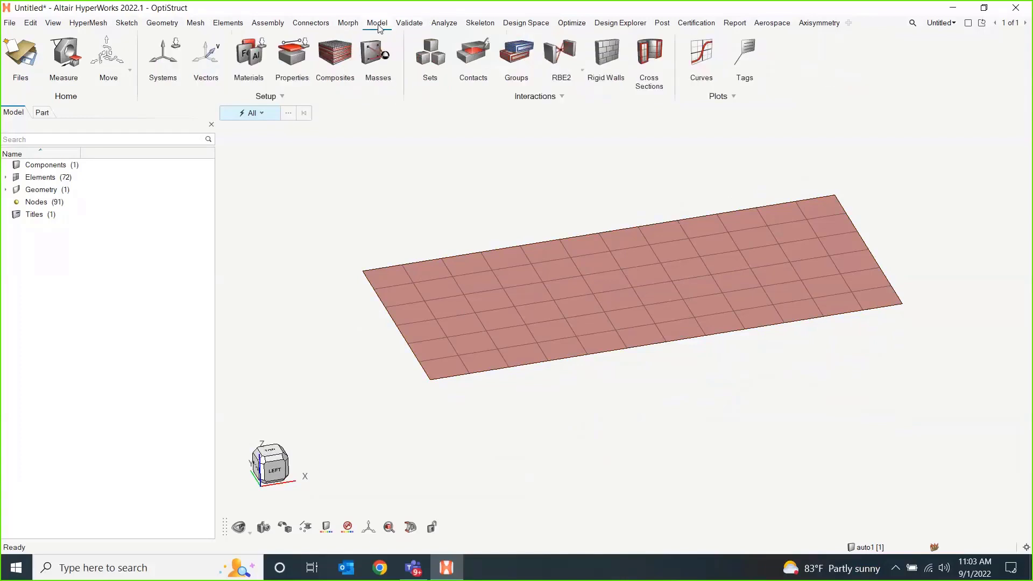
pyautogui.click(249, 54)
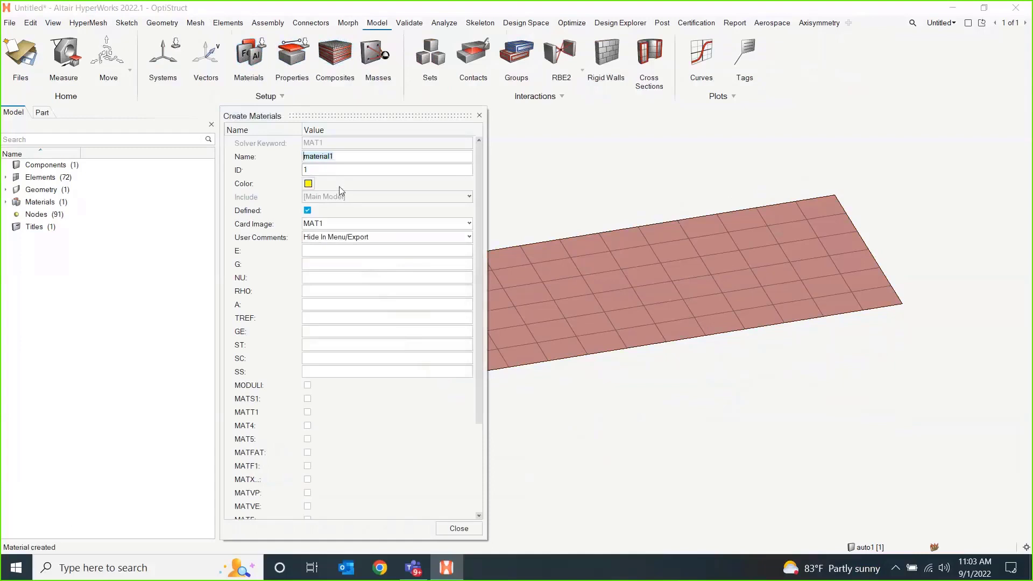
pyautogui.click(336, 250)
pyautogui.write('210000')
pyautogui.press('Return')
pyautogui.press('Return')
pyautogui.press('Return')
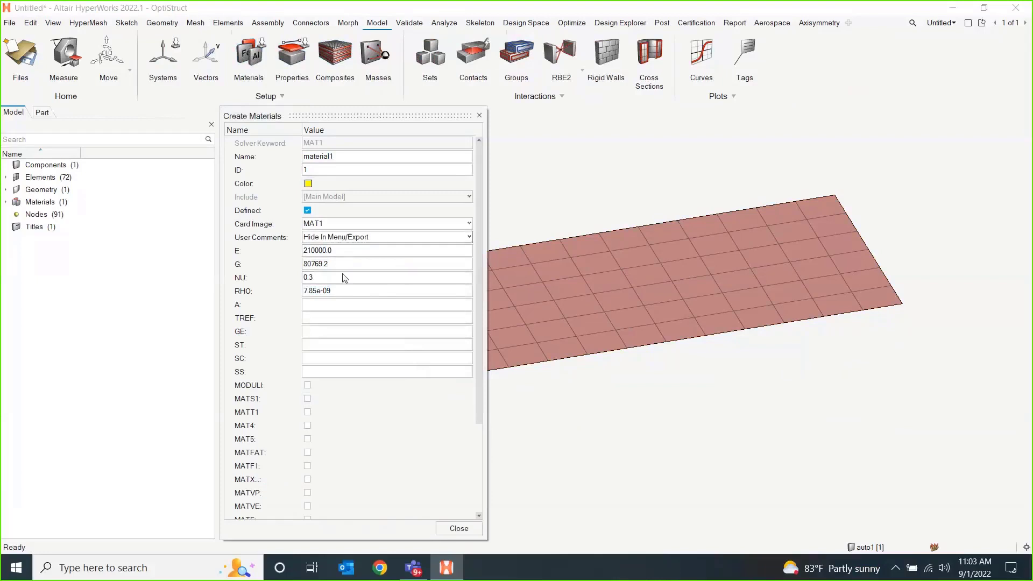
pyautogui.click(351, 305)
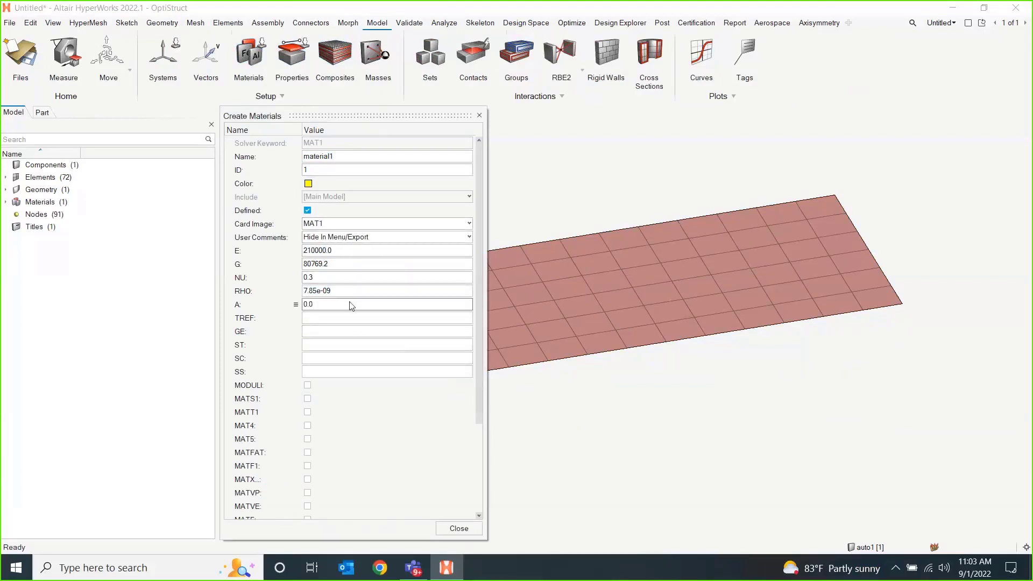
pyautogui.click(466, 531)
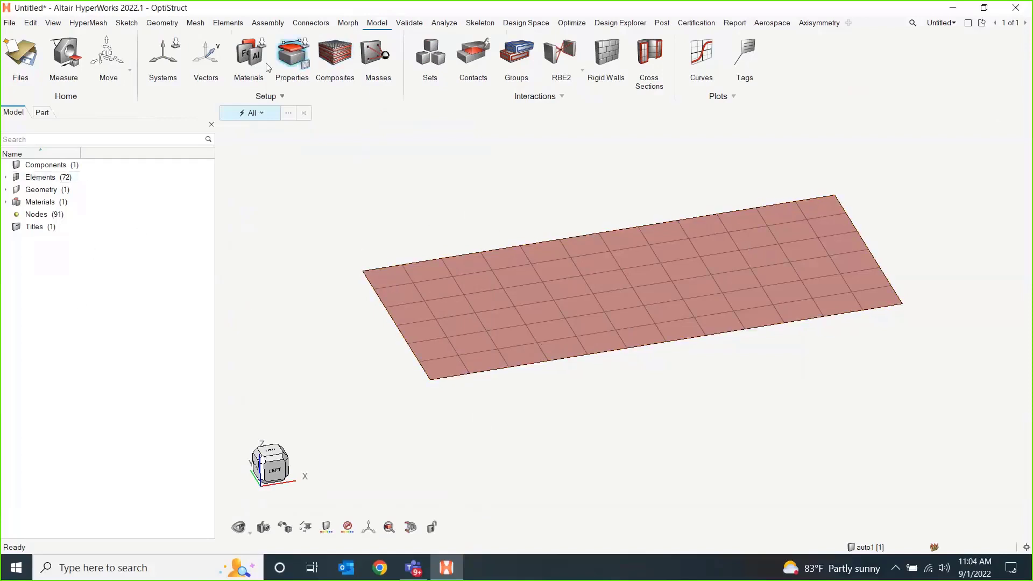
# Step: Create a PSHELL property and assign material1 to it
pyautogui.click(290, 58)
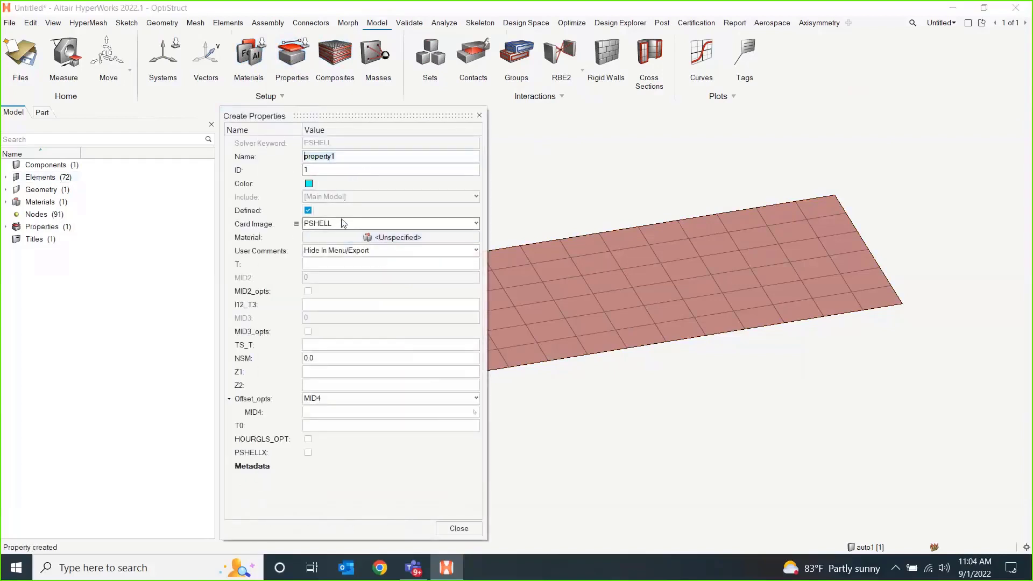
pyautogui.click(386, 241)
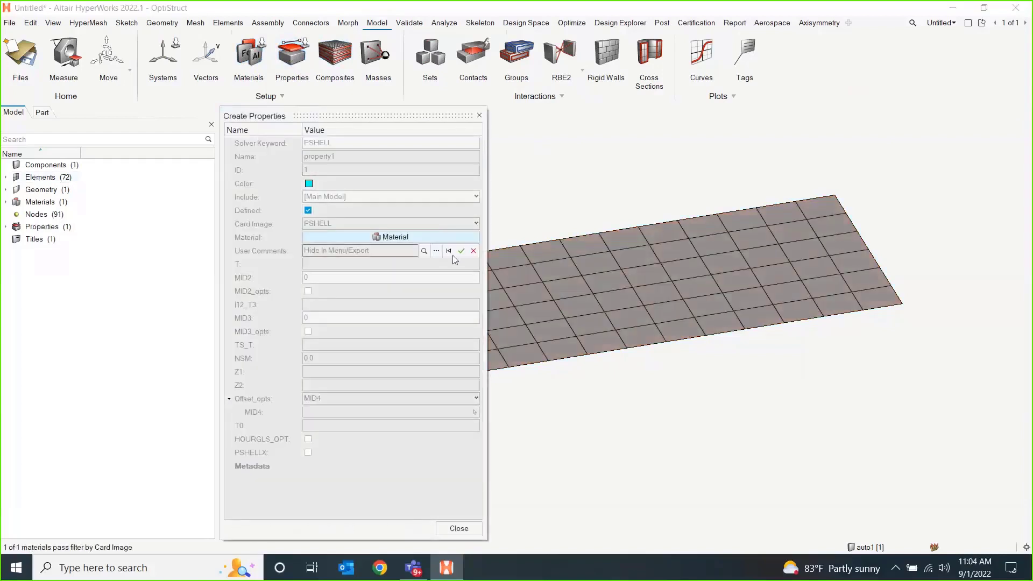
pyautogui.click(438, 256)
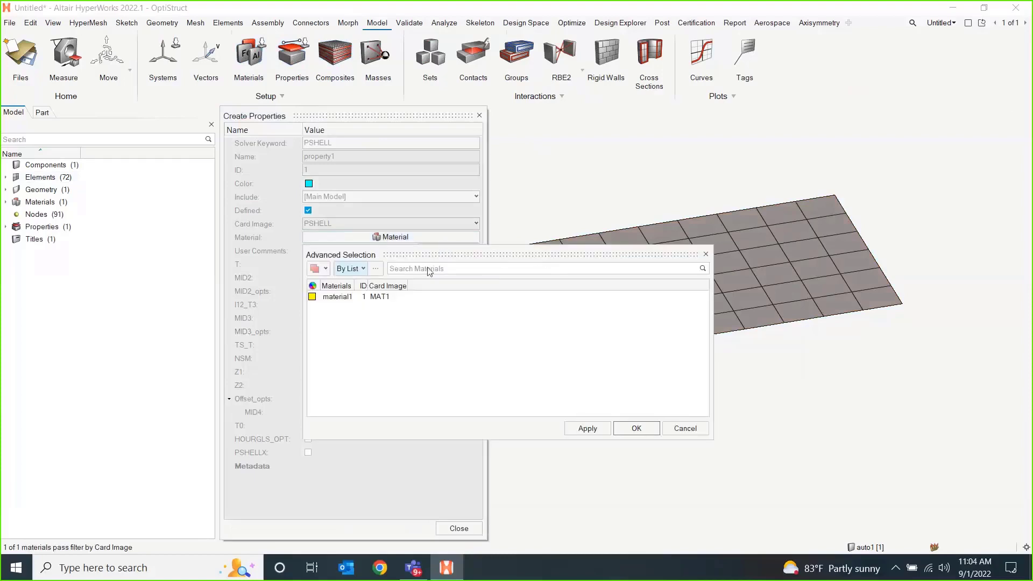
pyautogui.click(339, 297)
pyautogui.click(637, 428)
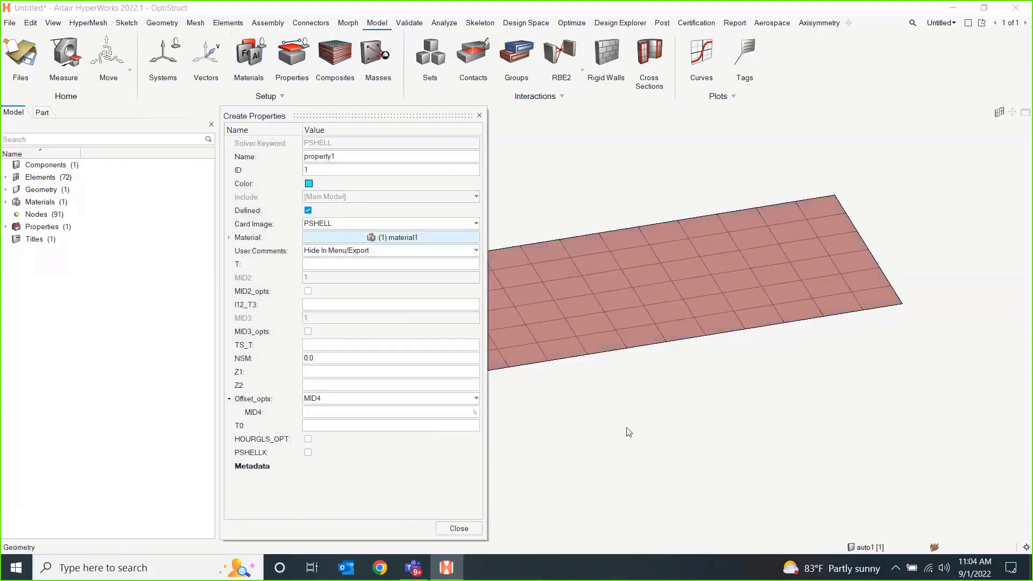
# Step: Set the shell property's thickness T to 0.1 and finish the property definition
pyautogui.click(354, 265)
pyautogui.write('1.0')
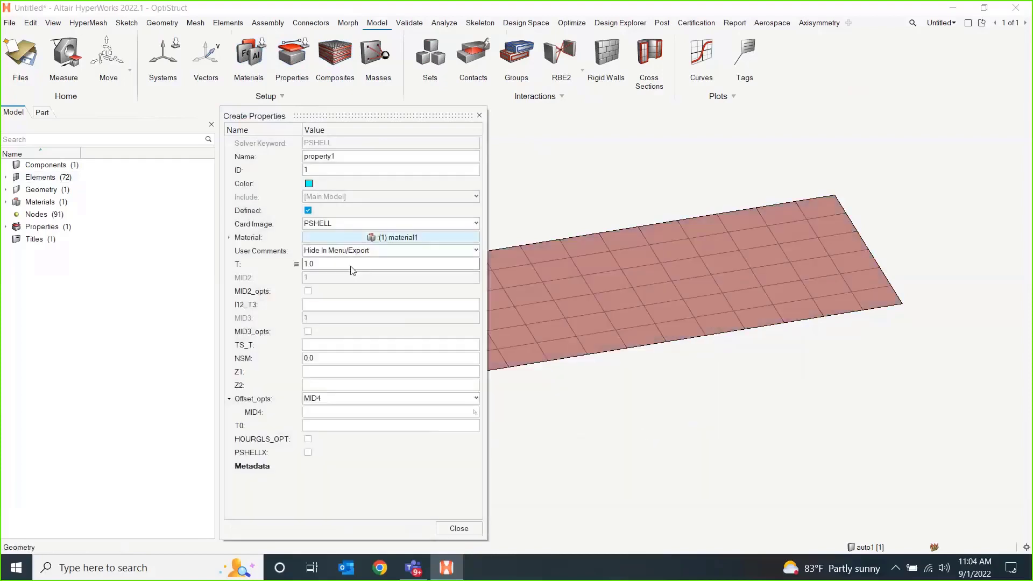
pyautogui.click(323, 267)
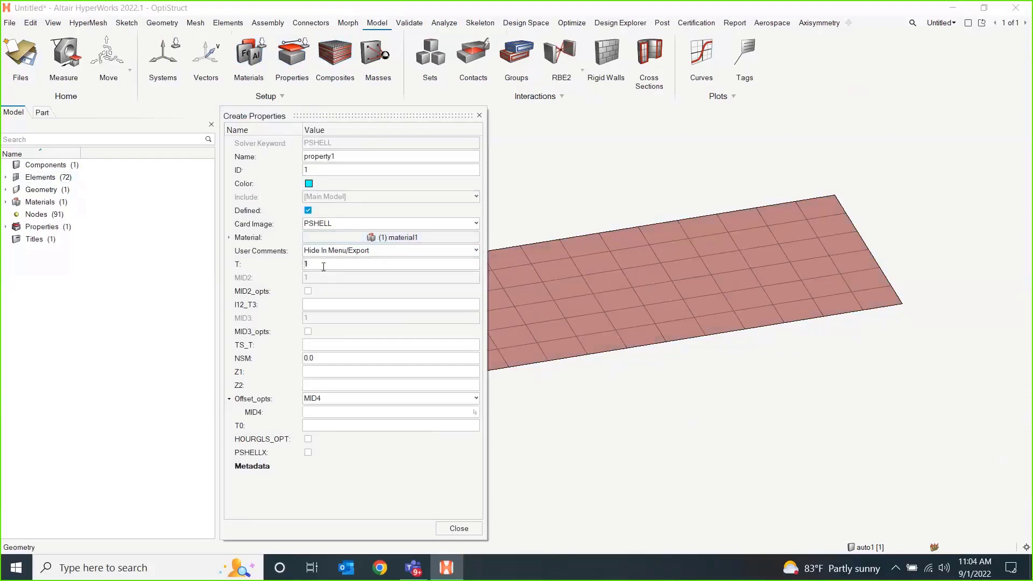
pyautogui.write('0.1')
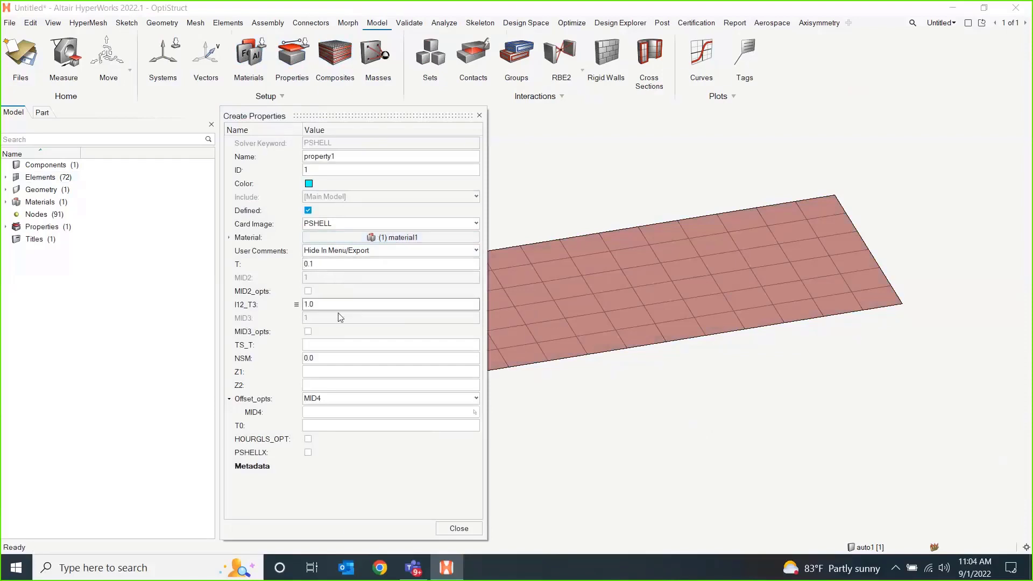
pyautogui.click(458, 528)
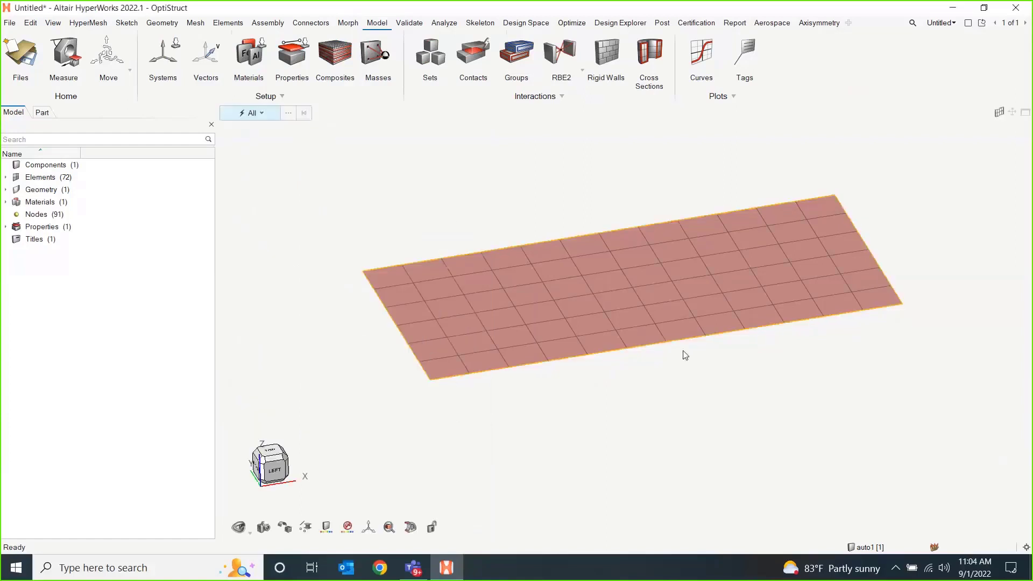
# Step: Assign property1 directly to all elements of the plate mesh
pyautogui.moveTo(685, 355)
pyautogui.mouseDown(button='middle')
pyautogui.moveTo(671, 373)
pyautogui.moveTo(673, 356)
pyautogui.mouseUp(button='middle')
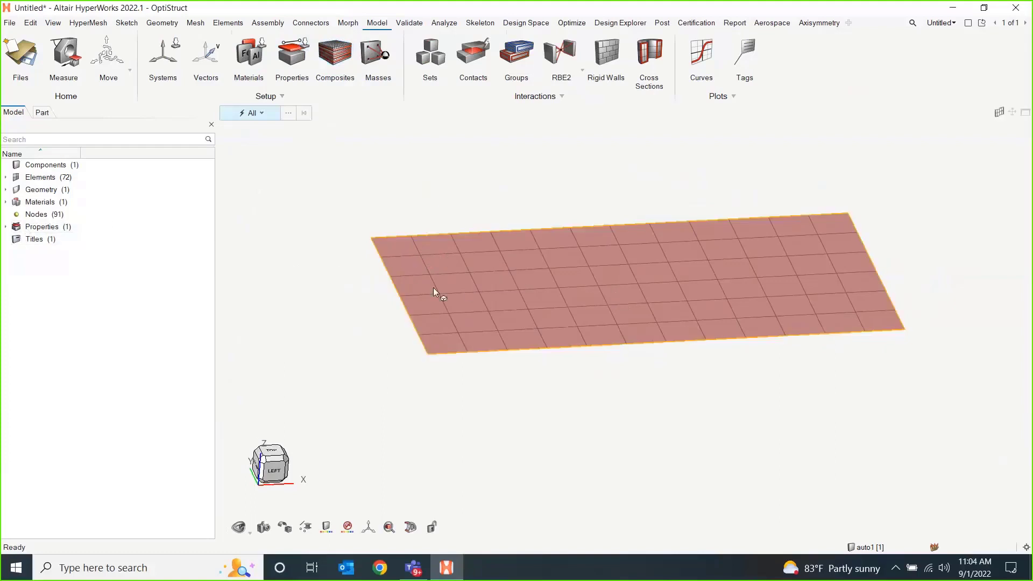
pyautogui.click(304, 47)
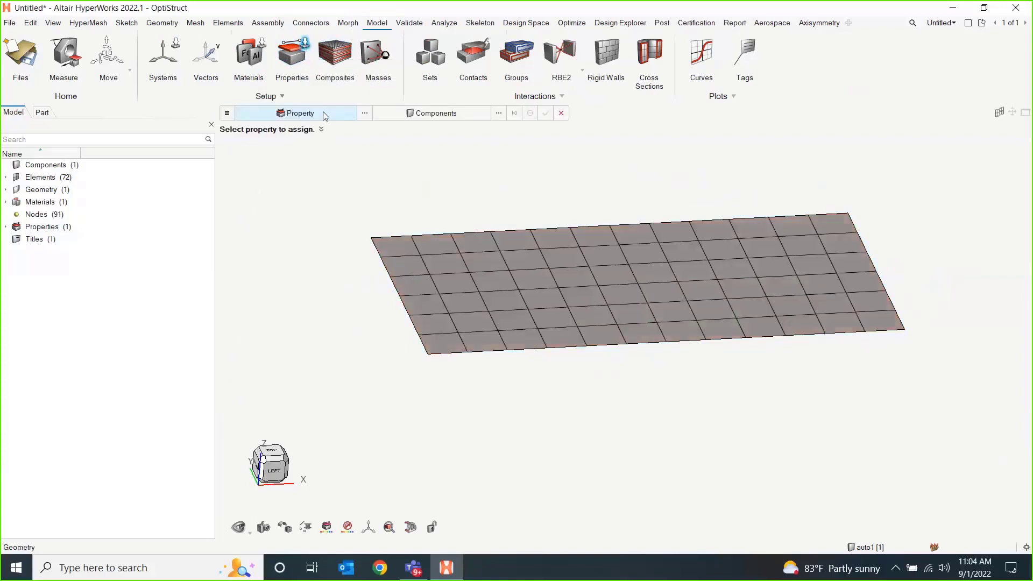
pyautogui.click(365, 113)
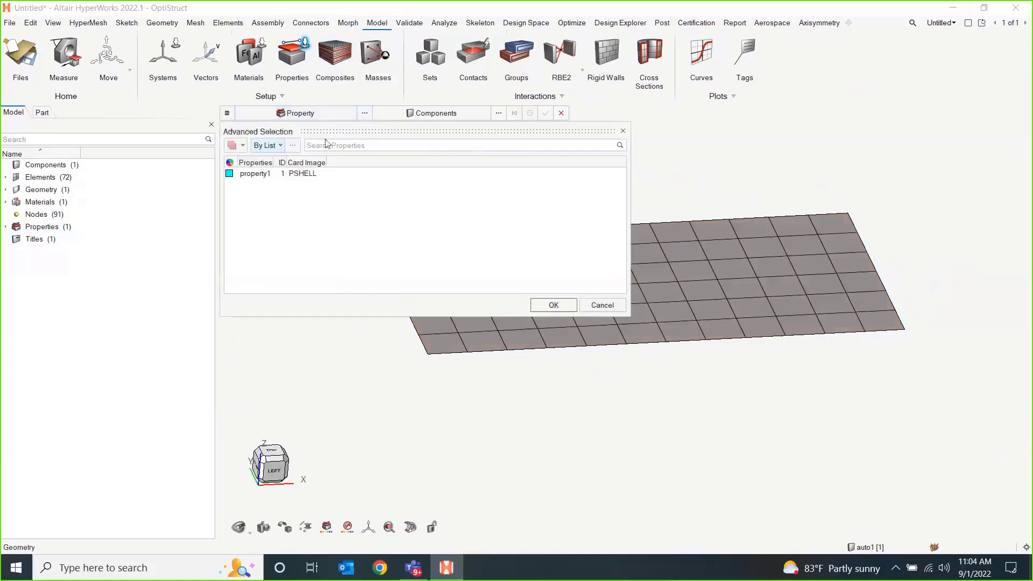
pyautogui.click(253, 174)
pyautogui.click(552, 305)
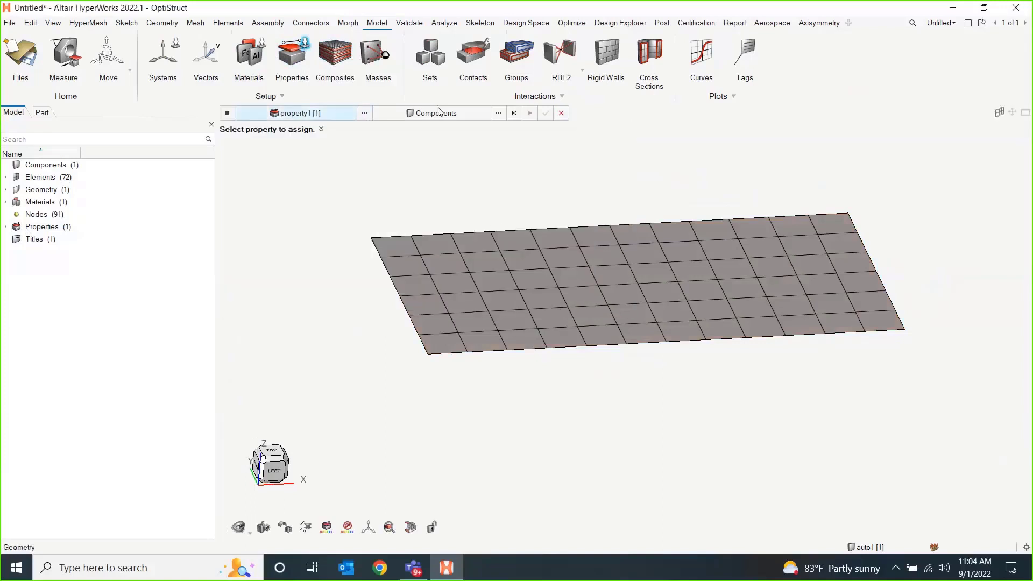
pyautogui.click(459, 114)
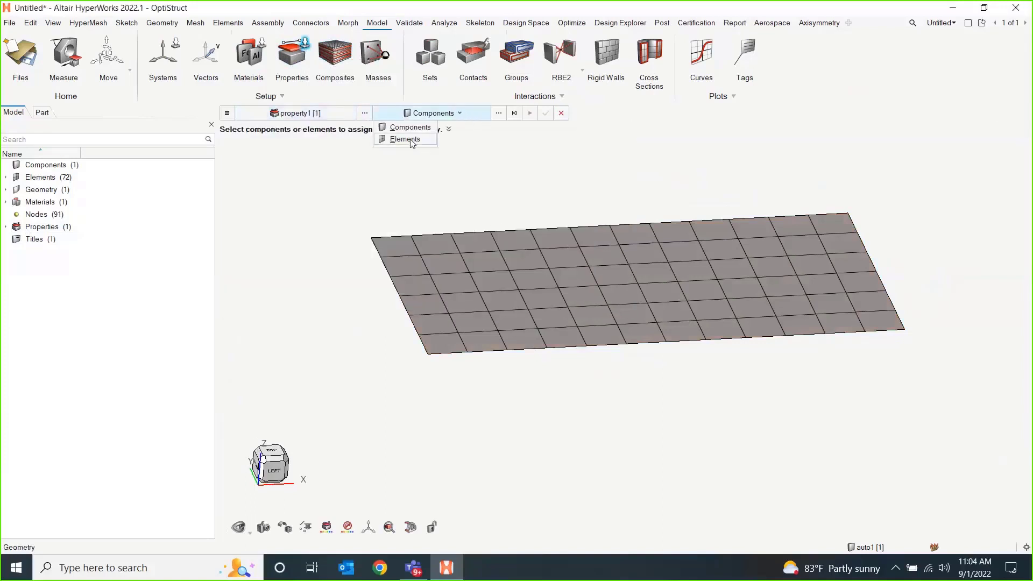
pyautogui.click(413, 141)
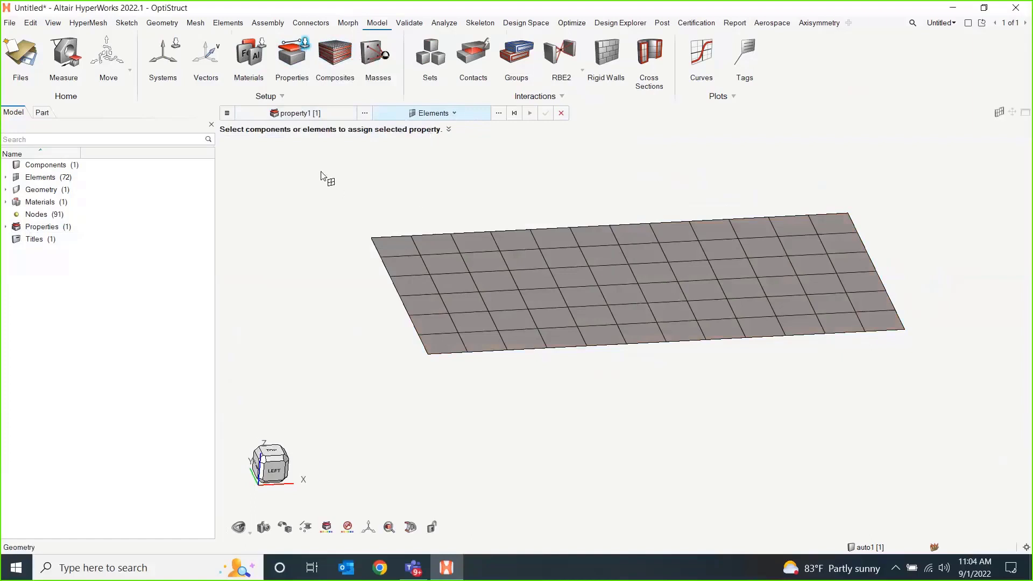
pyautogui.moveTo(321, 171); pyautogui.dragTo(982, 401)
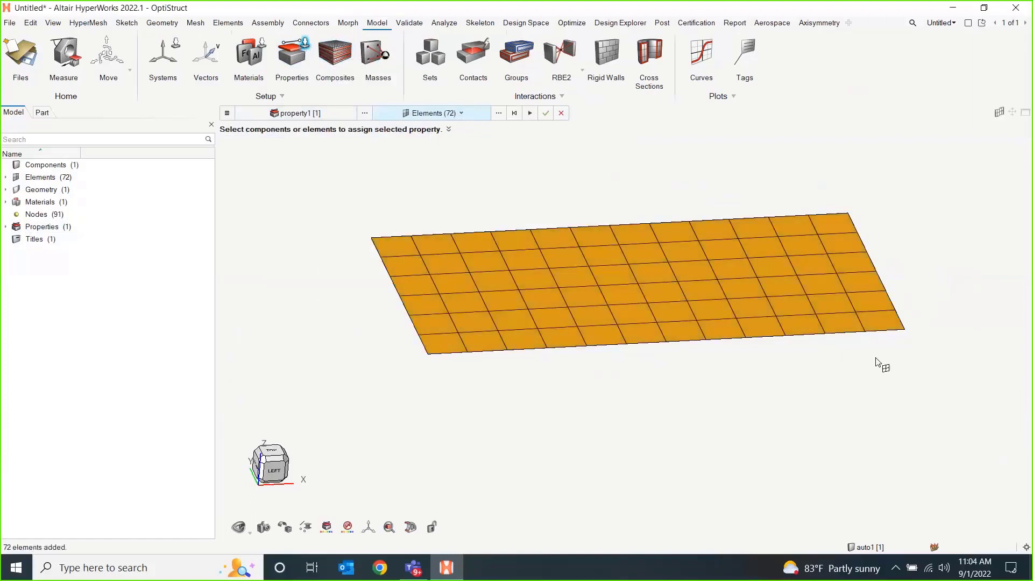
pyautogui.click(531, 114)
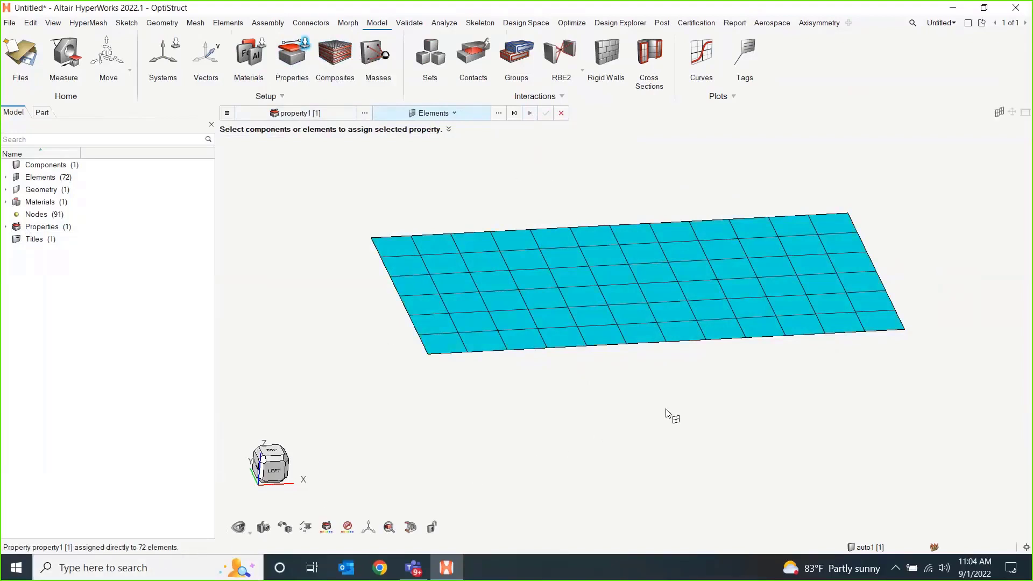
pyautogui.press('Escape')
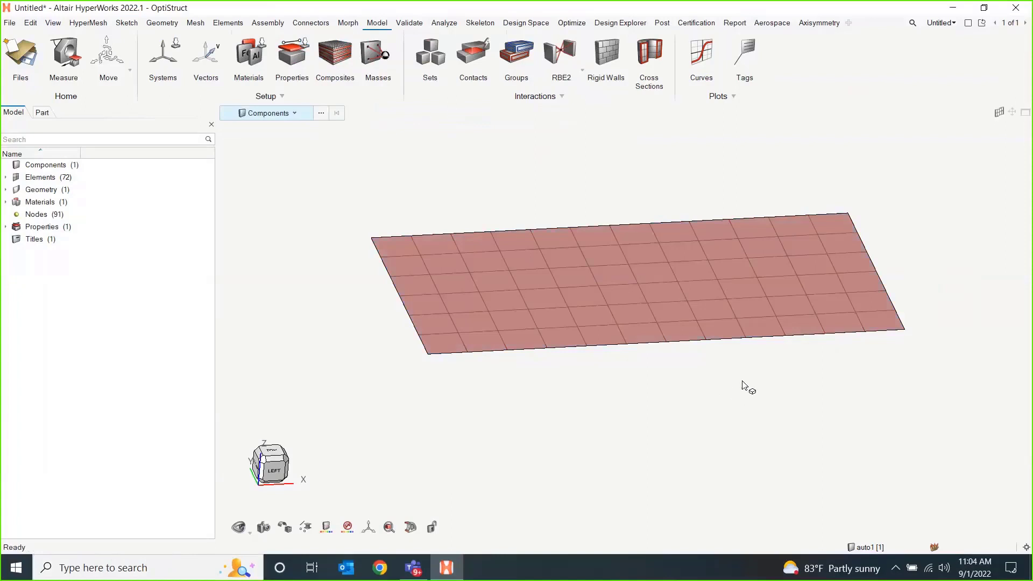
# Step: Find the EIGRL keyword and create a real eigenvalue extraction load step input from it
pyautogui.moveTo(746, 385); pyautogui.dragTo(706, 401, button='right')
pyautogui.moveTo(752, 400); pyautogui.dragTo(745, 386, button='middle')
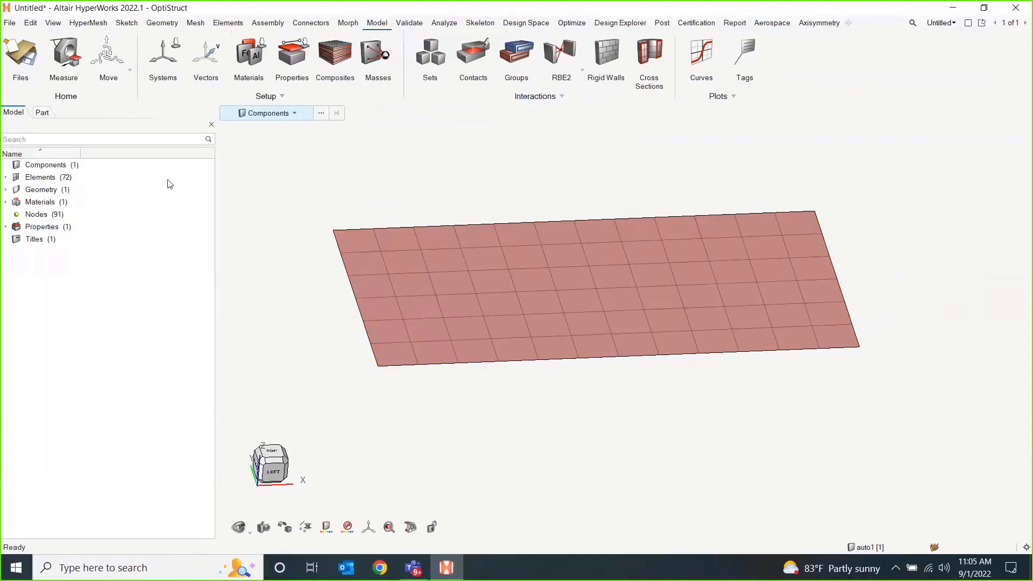
pyautogui.click(913, 25)
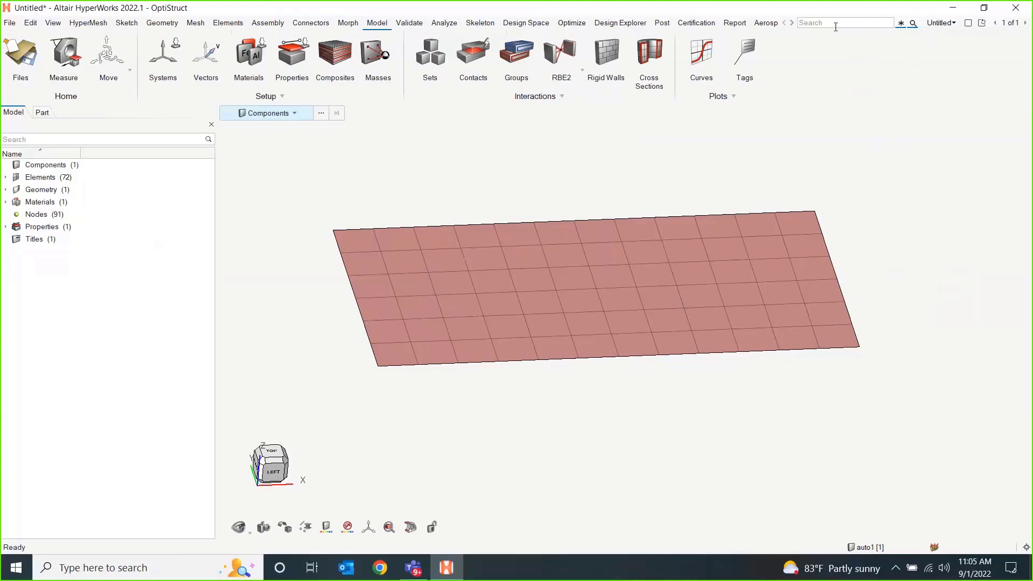
pyautogui.write('EIGRL')
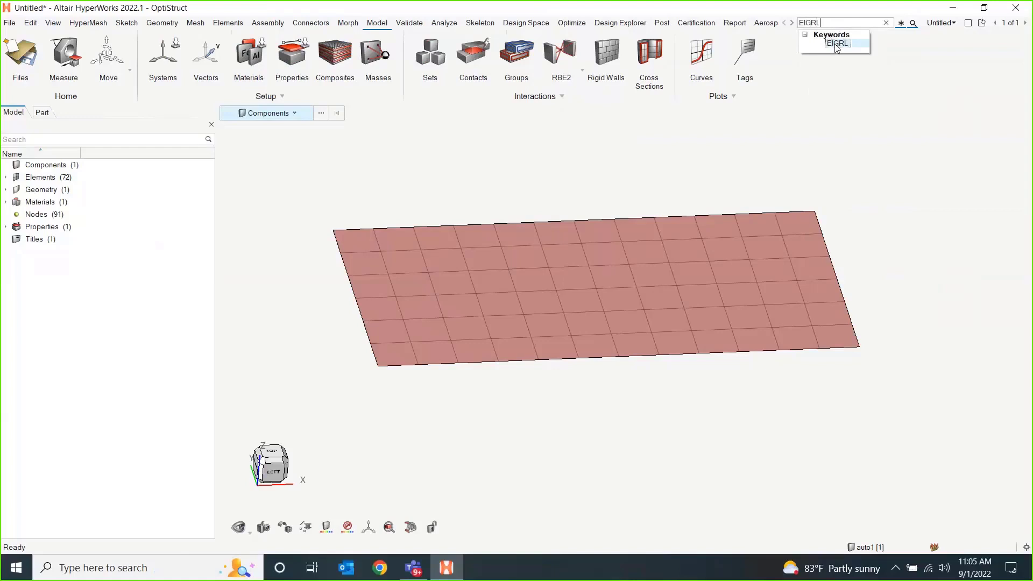
pyautogui.click(837, 44)
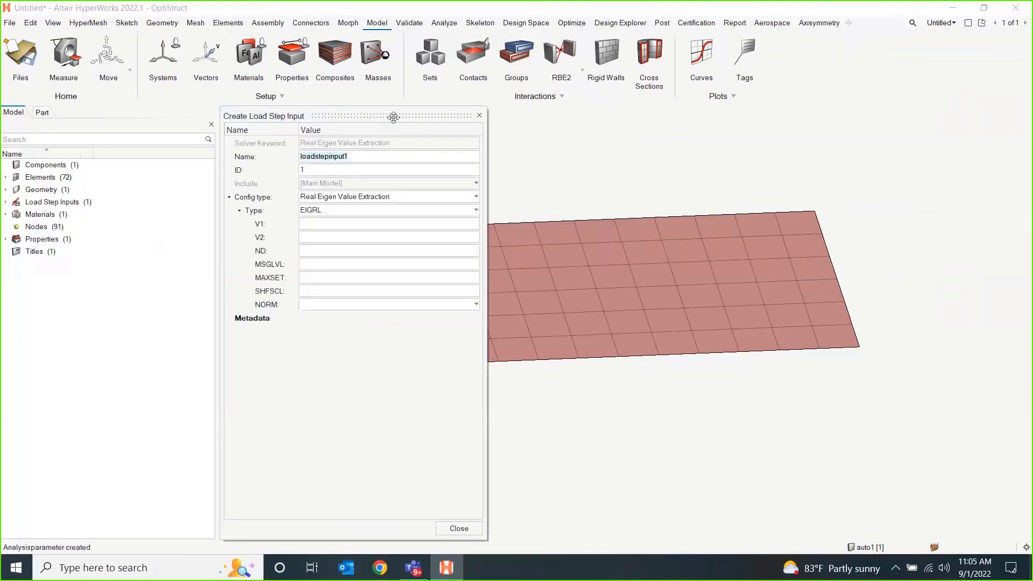
pyautogui.moveTo(396, 116); pyautogui.dragTo(449, 105)
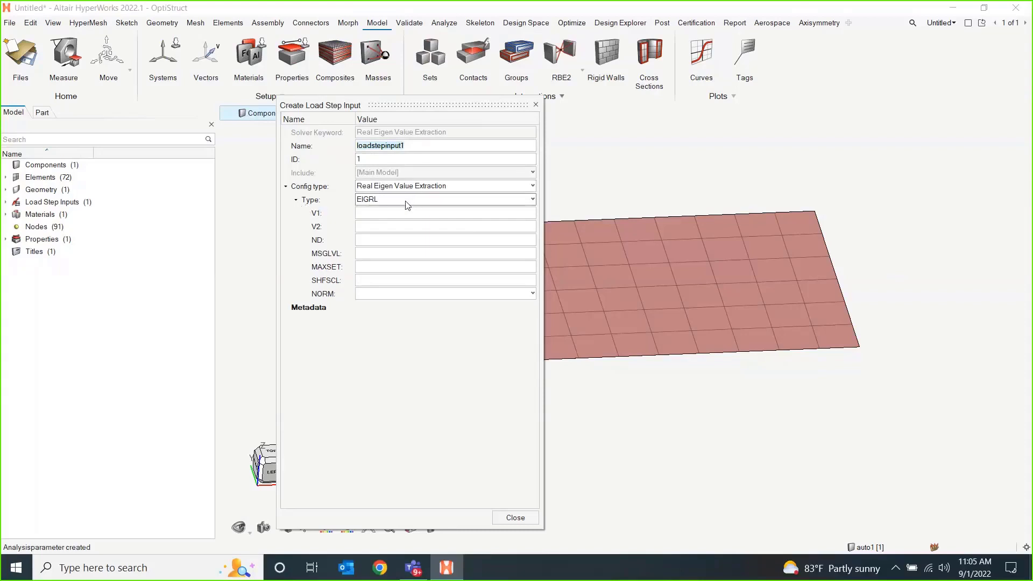
# Step: Set V1 to 0 and ND to 10 for the EIGRL load step input and finish its definition
pyautogui.click(360, 213)
pyautogui.click(381, 214)
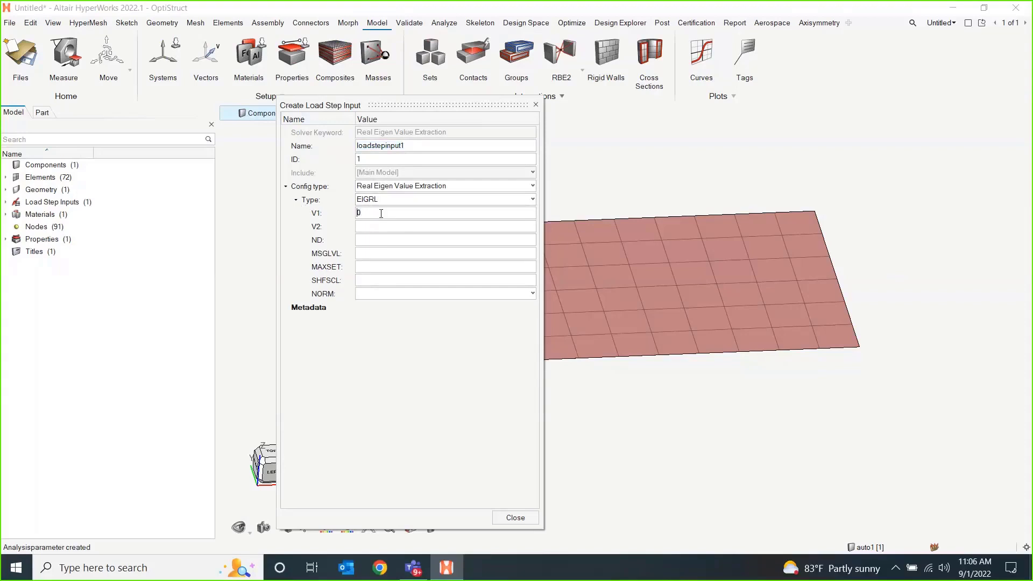
pyautogui.moveTo(316, 221)
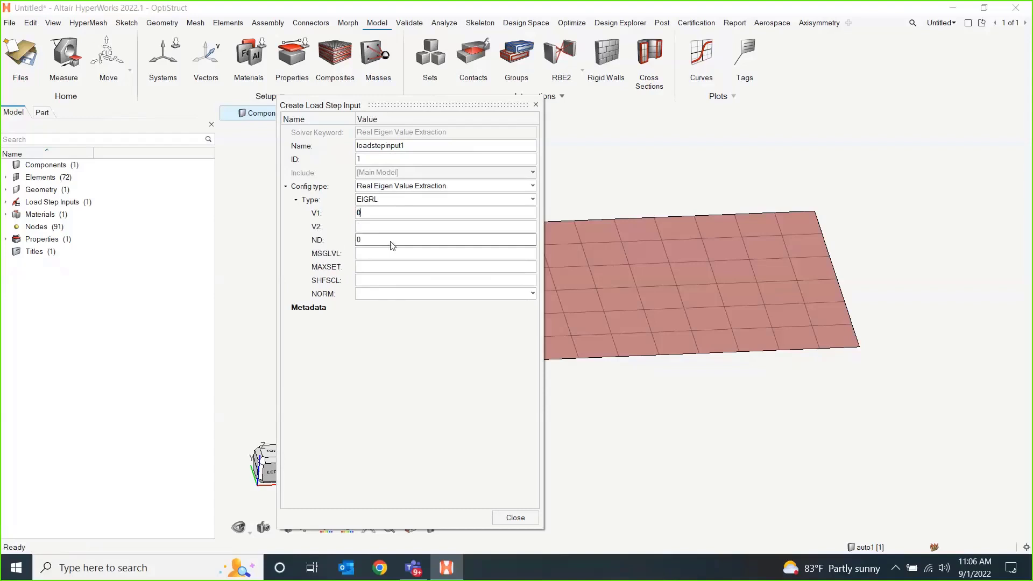
pyautogui.click(393, 211)
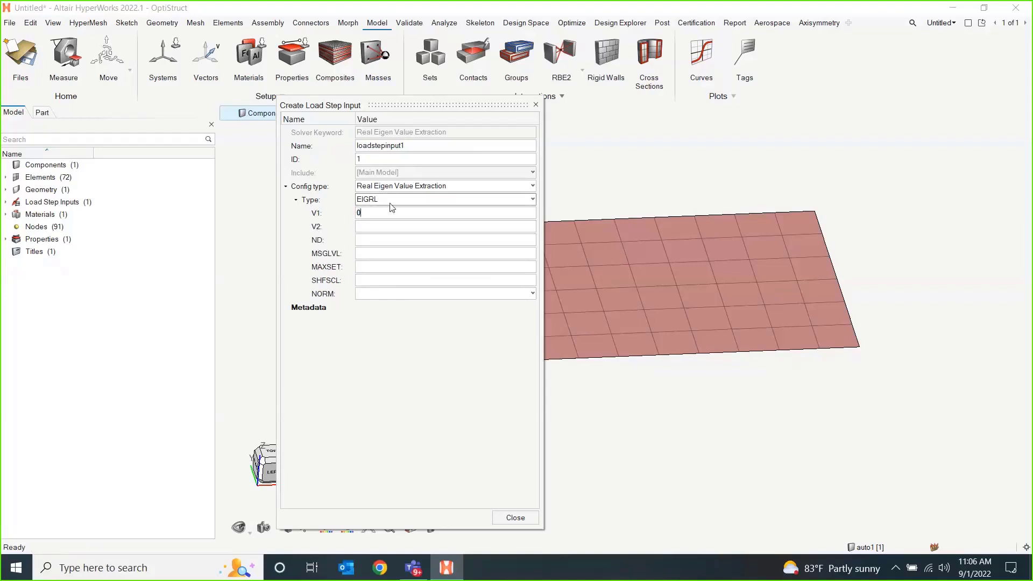
pyautogui.click(385, 242)
pyautogui.write('10')
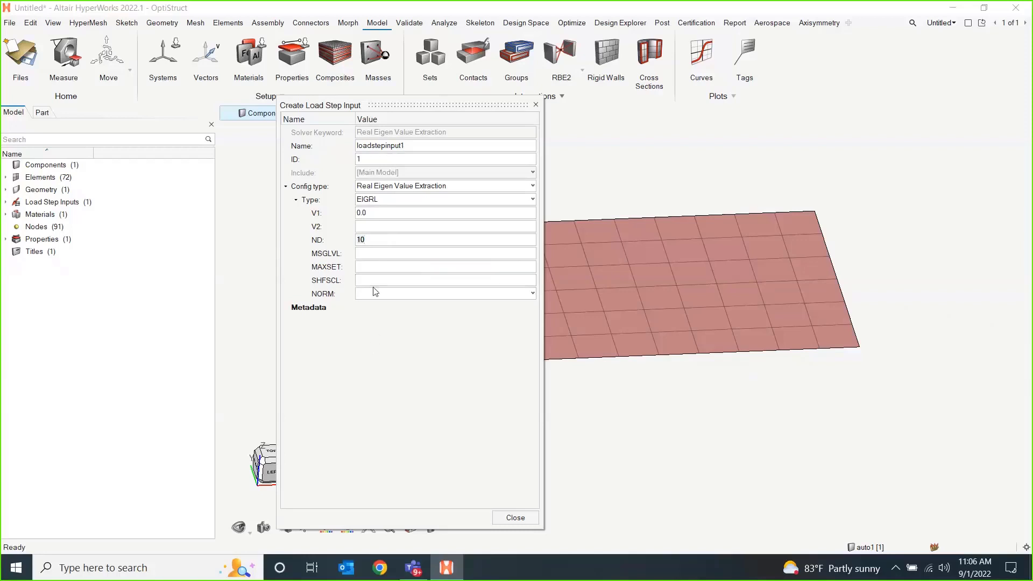
pyautogui.click(515, 518)
# Step: Create a load step named FreeFree with the analysis type Normal modes
pyautogui.click(6, 201)
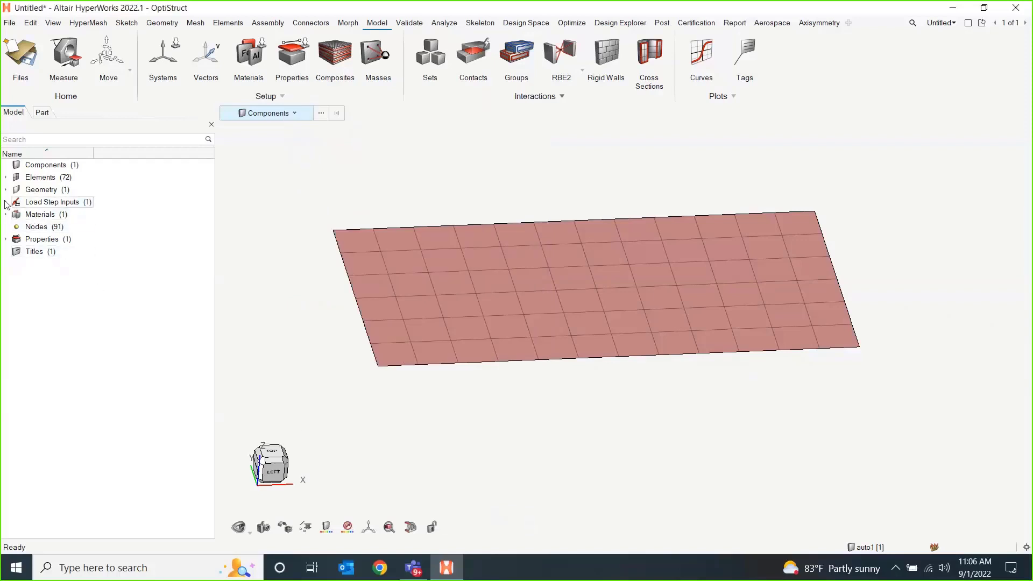
pyautogui.click(46, 214)
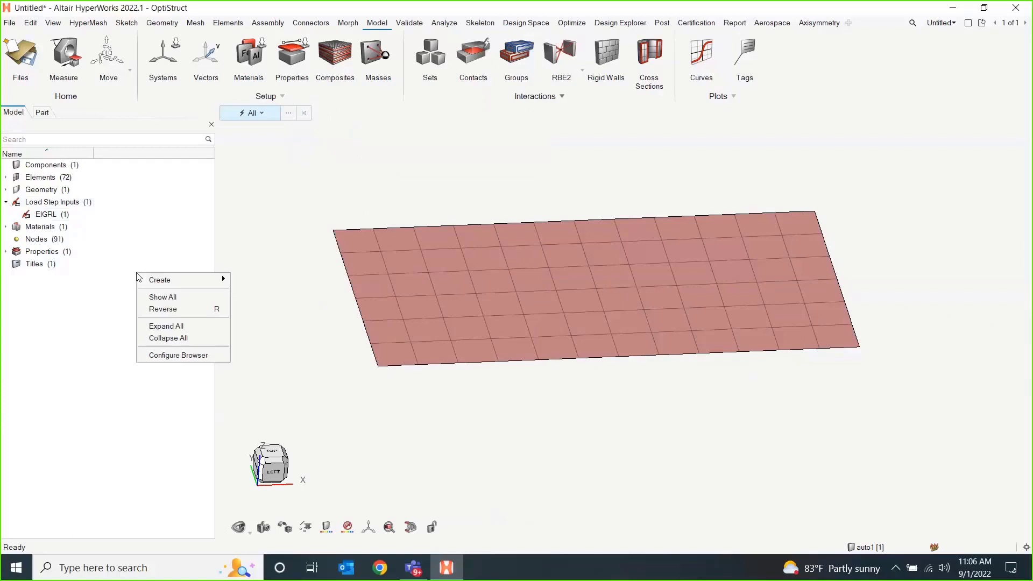
pyautogui.moveTo(164, 285)
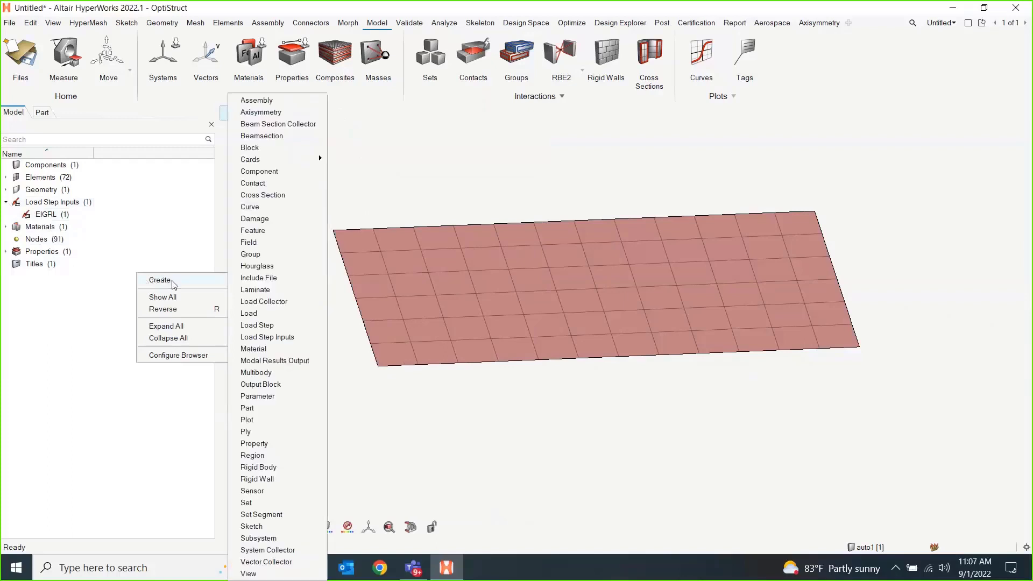
pyautogui.click(285, 327)
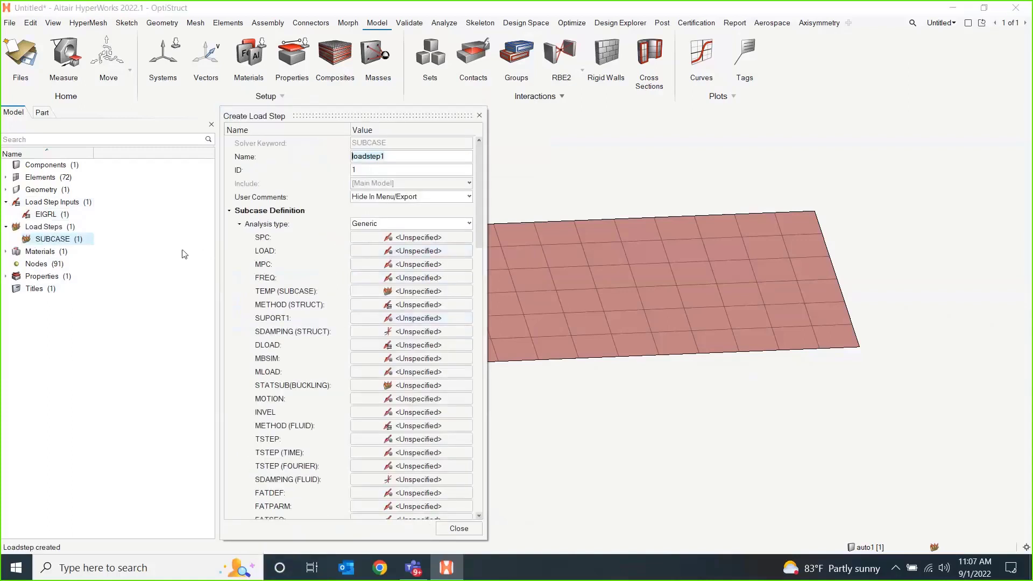
pyautogui.write('FreeFree')
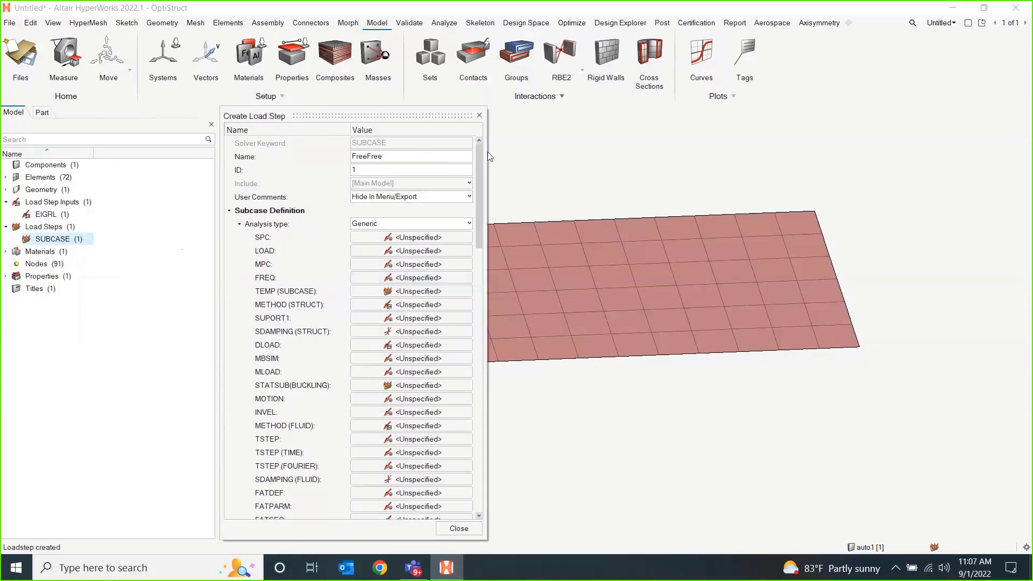
pyautogui.click(418, 224)
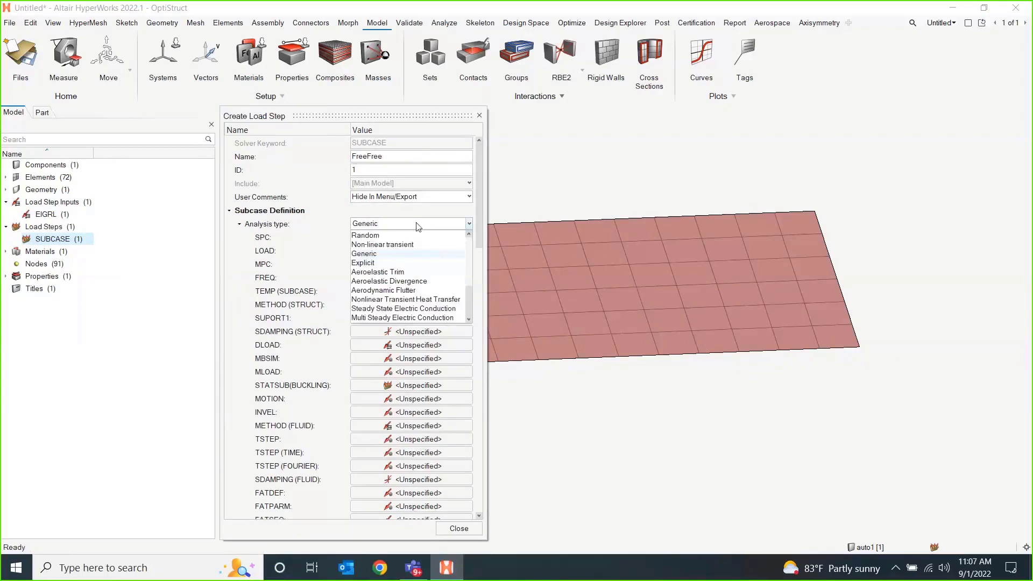
pyautogui.scroll(4, 393, 247)
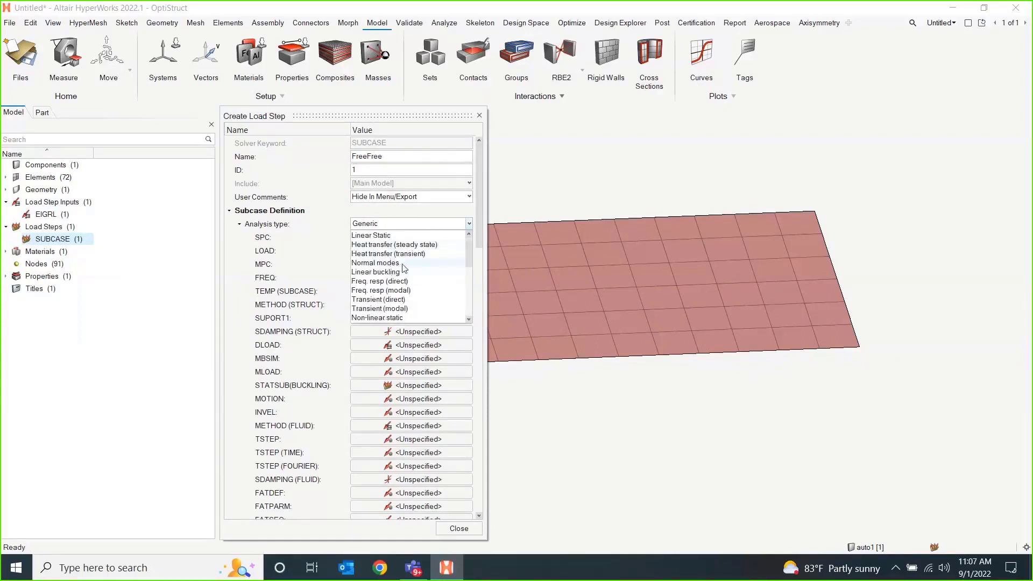
pyautogui.click(405, 263)
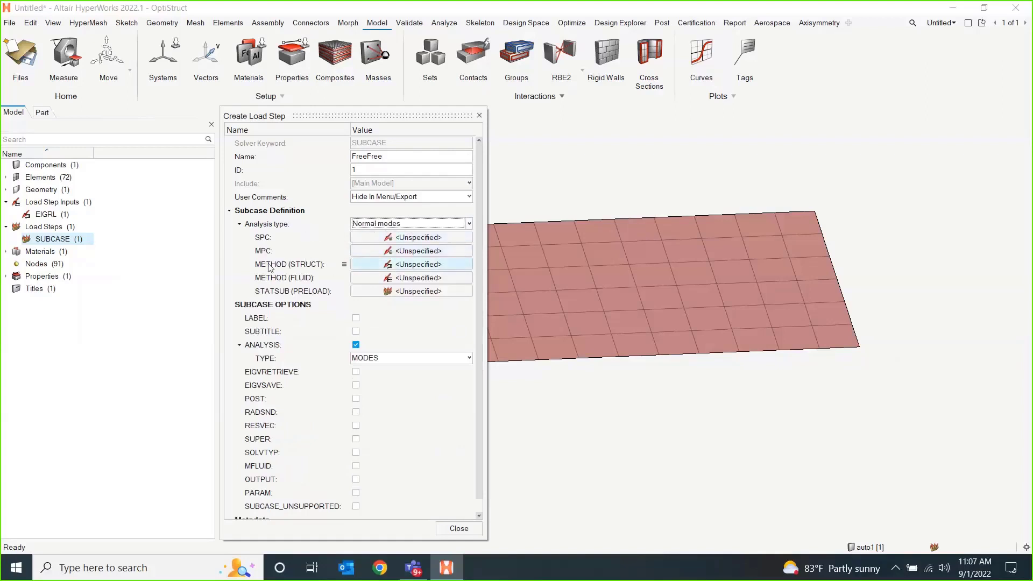
# Step: Assign loadstepinput1 as the METHOD (STRUCT) of the FreeFree load step and finish its definition
pyautogui.moveTo(278, 267)
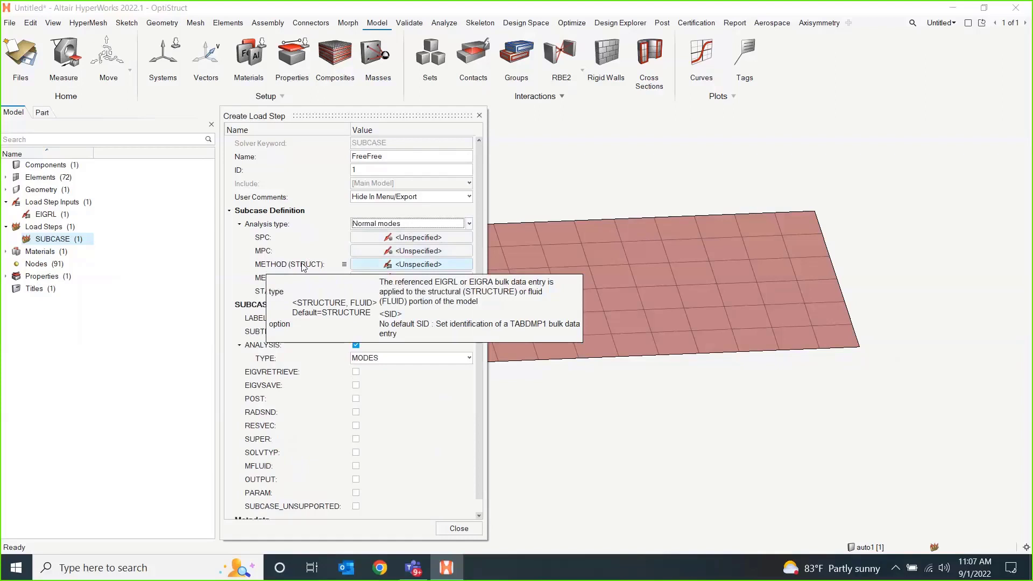
pyautogui.click(402, 265)
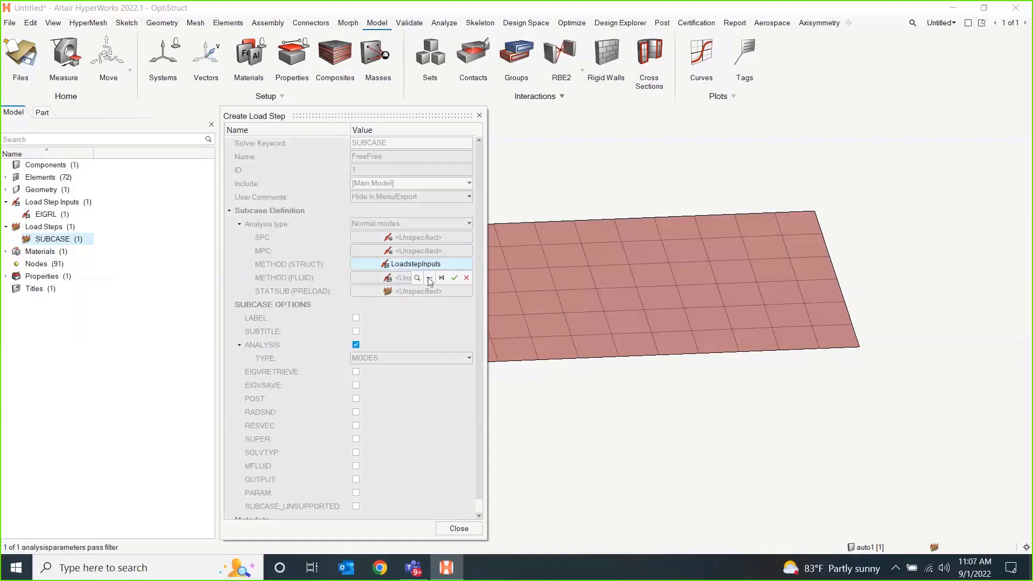
pyautogui.click(430, 279)
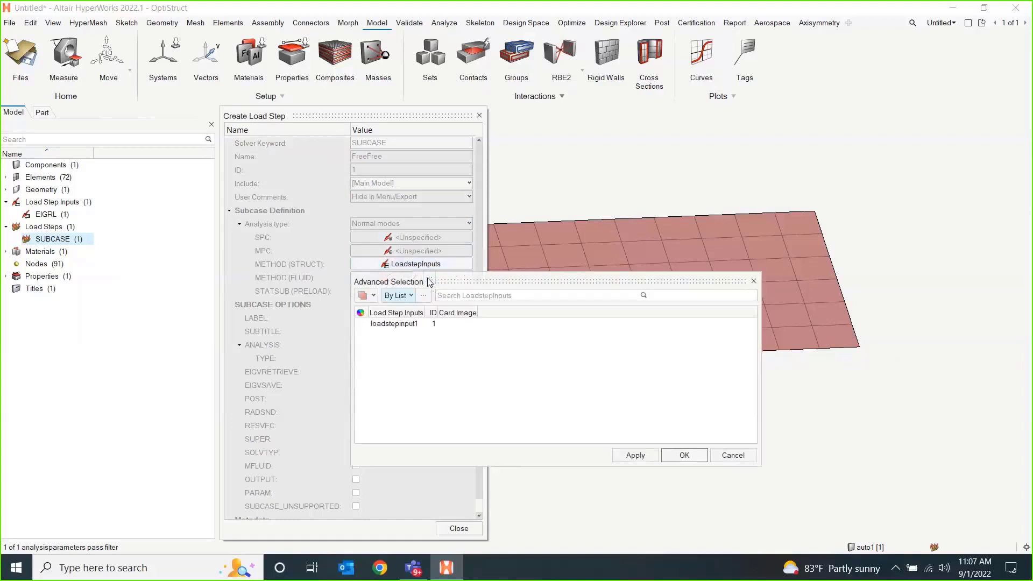
pyautogui.click(392, 325)
pyautogui.click(684, 455)
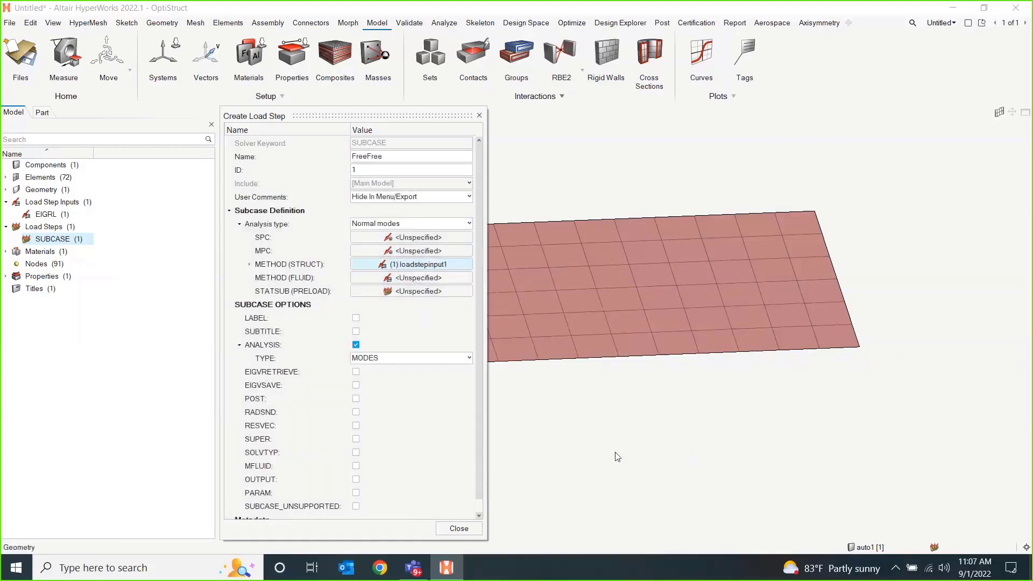
pyautogui.click(459, 529)
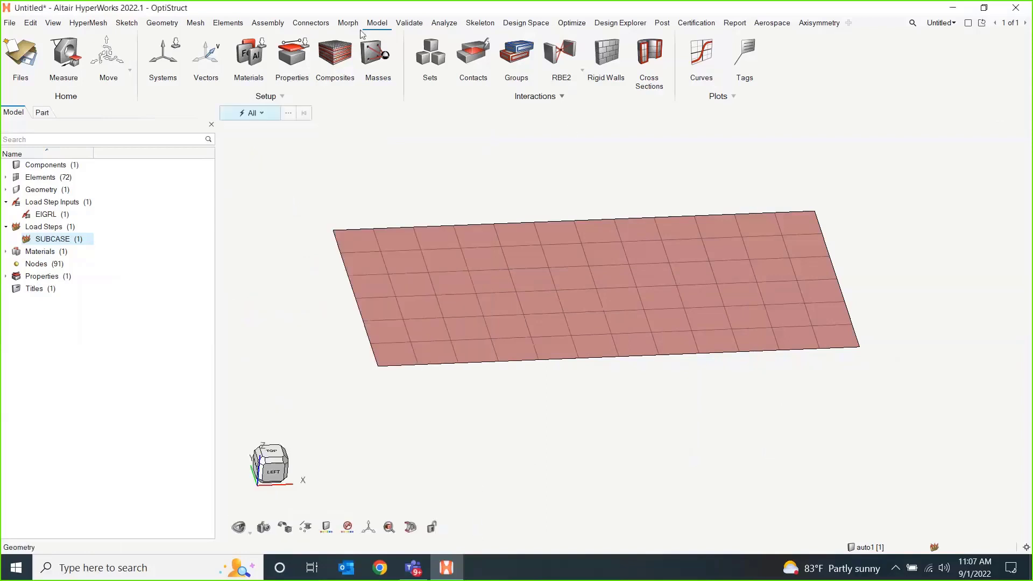
# Step: Open the OptiStruct run setup and set its run option to analysis
pyautogui.click(445, 24)
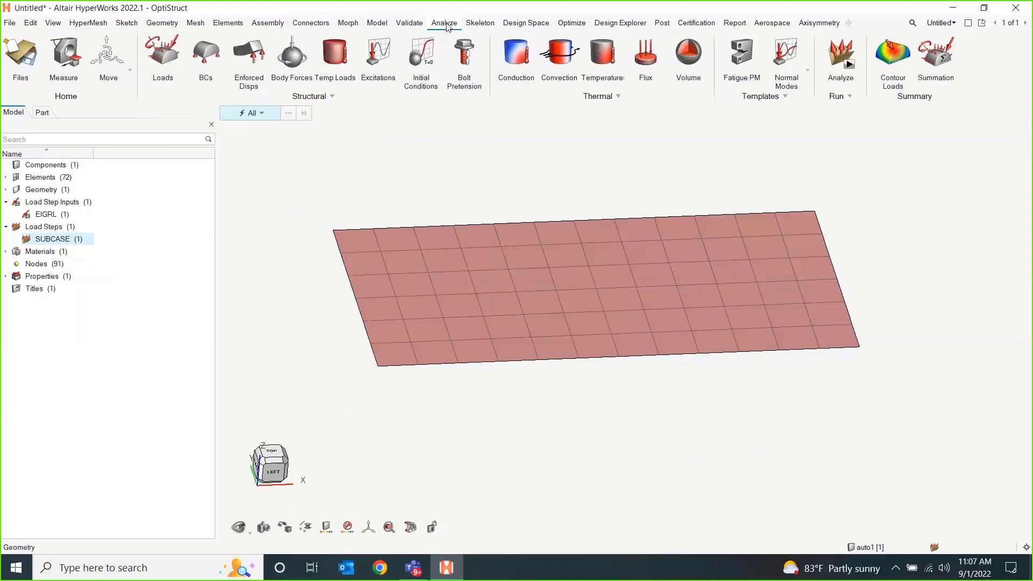
pyautogui.click(849, 65)
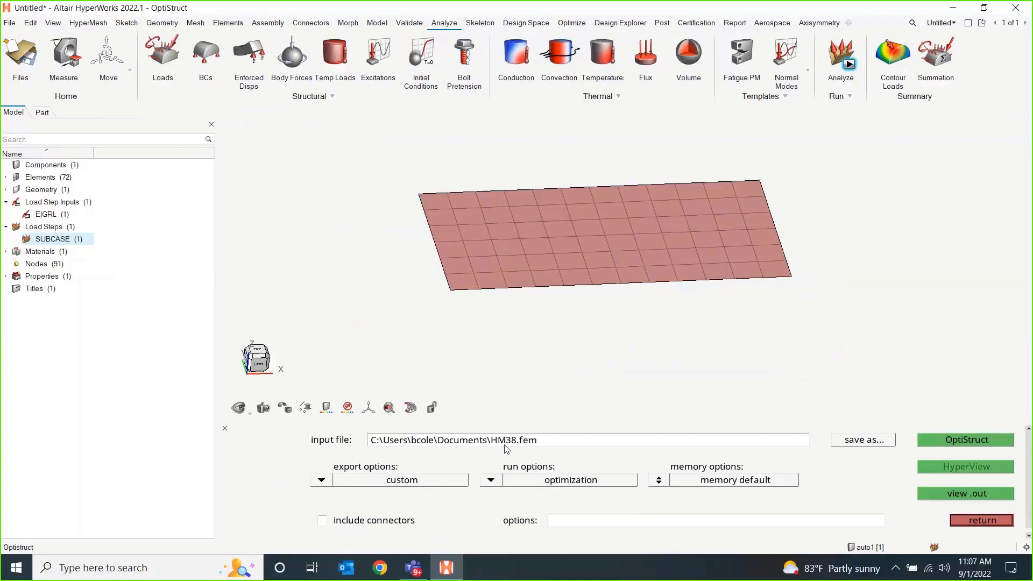
pyautogui.click(487, 482)
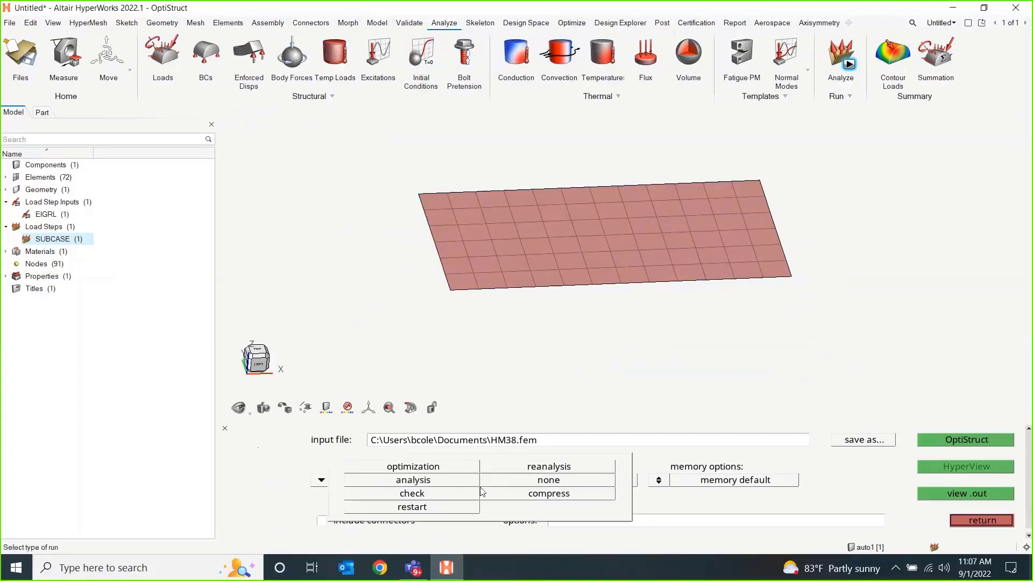
pyautogui.click(419, 482)
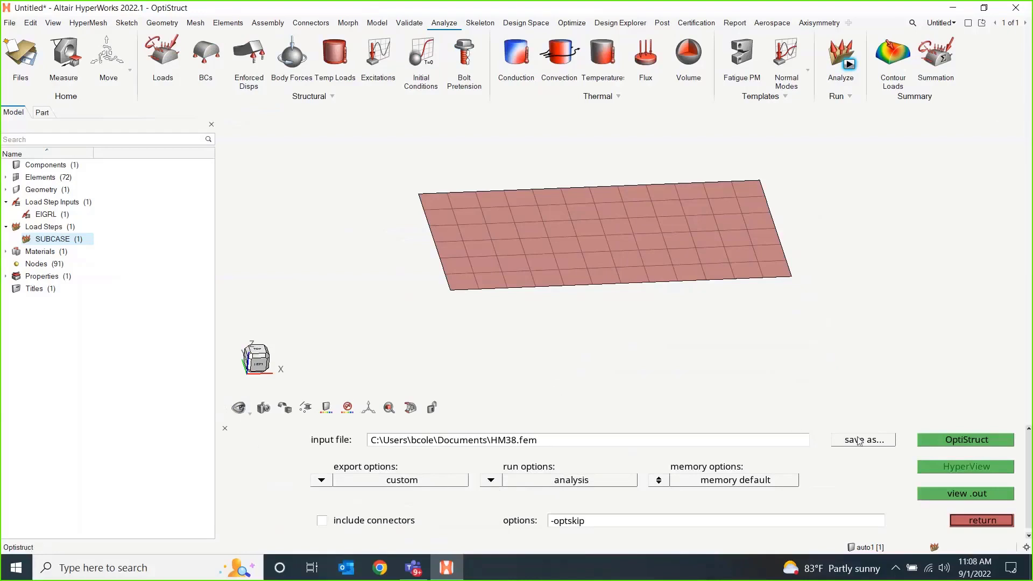
# Step: Run the OptiStruct analysis of HM38.fem and close the solver view when the job ends
pyautogui.click(971, 443)
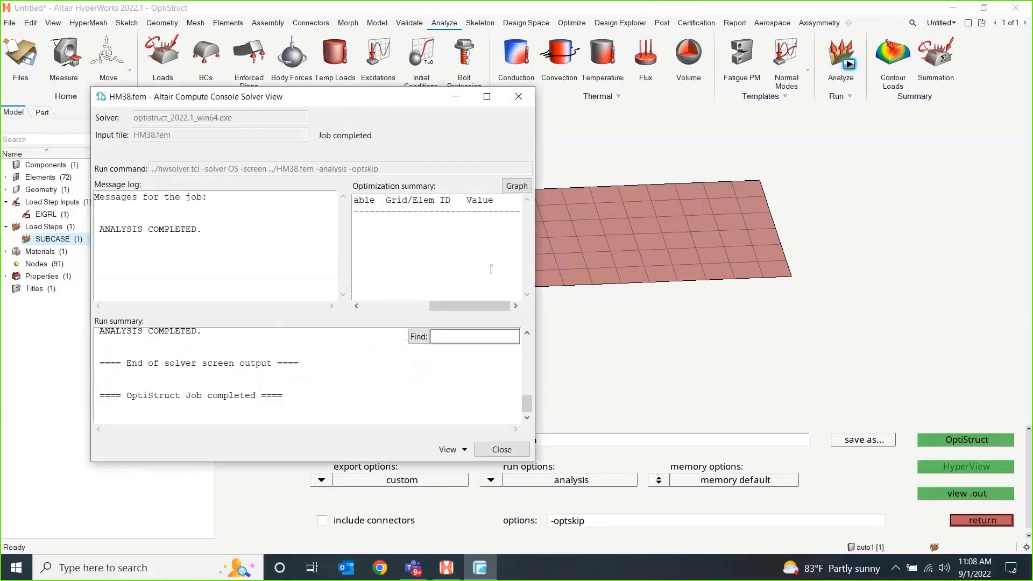
pyautogui.moveTo(315, 101); pyautogui.dragTo(308, 139)
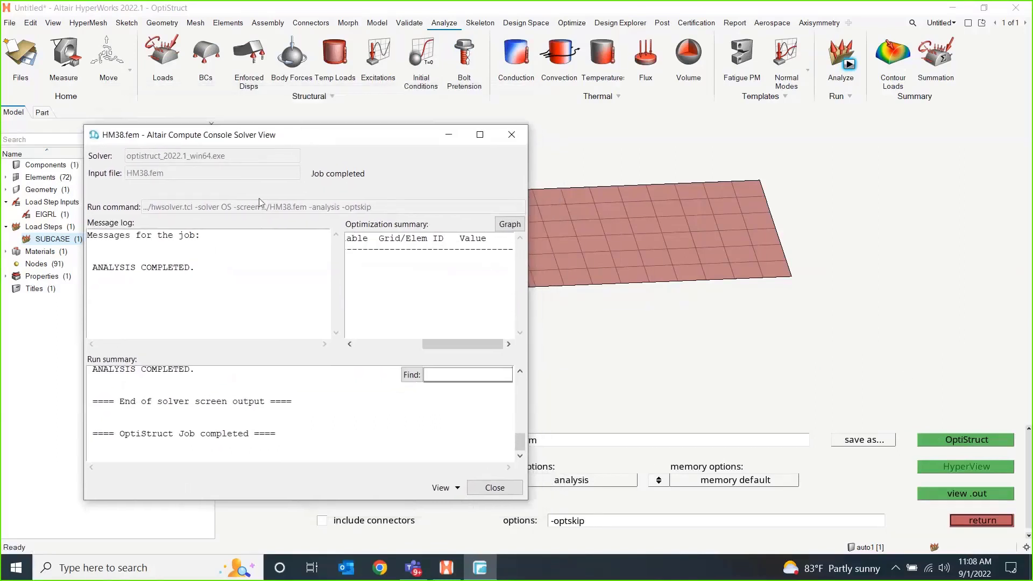
pyautogui.moveTo(134, 258); pyautogui.dragTo(237, 292)
pyautogui.click(238, 291)
pyautogui.click(488, 488)
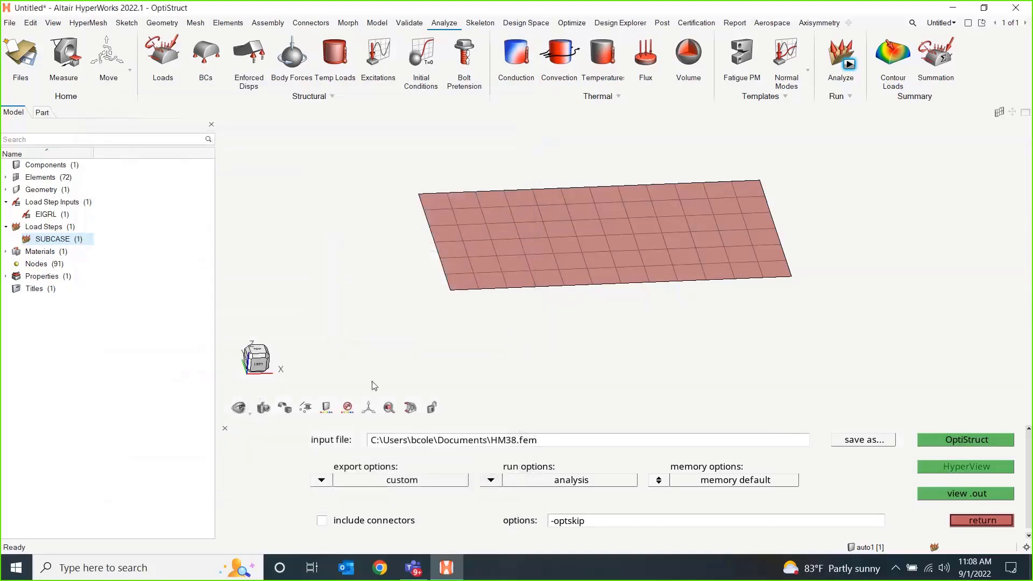
pyautogui.moveTo(692, 321); pyautogui.dragTo(573, 326, button='middle')
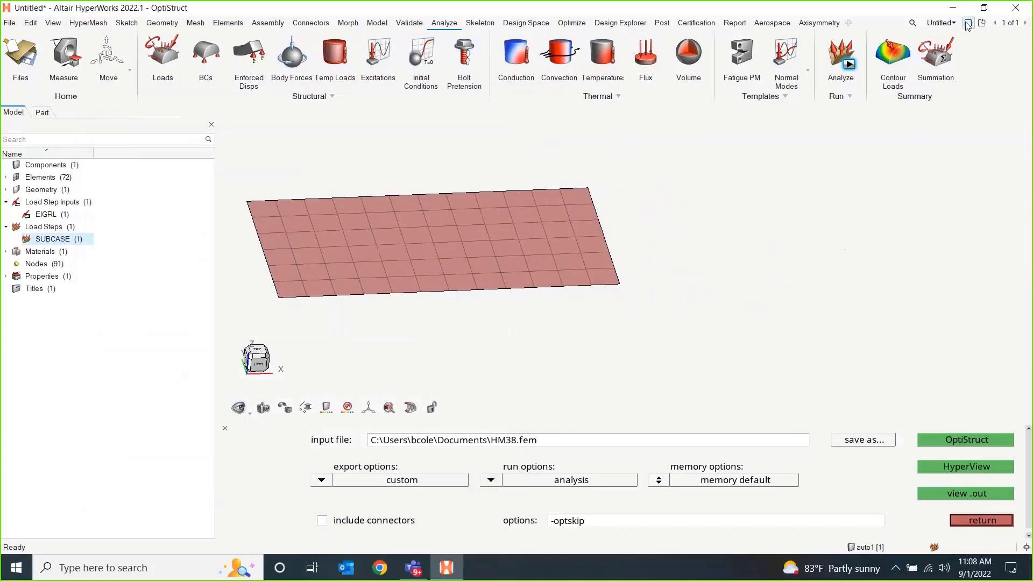
# Step: Close the run setup, split the page into two side-by-side windows and activate the empty one for viewing results
pyautogui.click(225, 428)
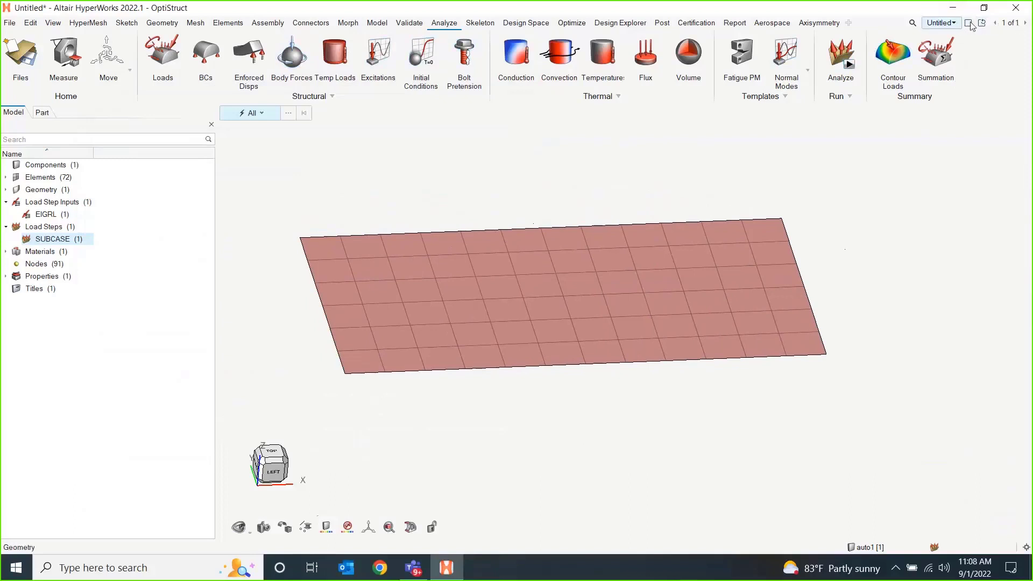
pyautogui.click(972, 25)
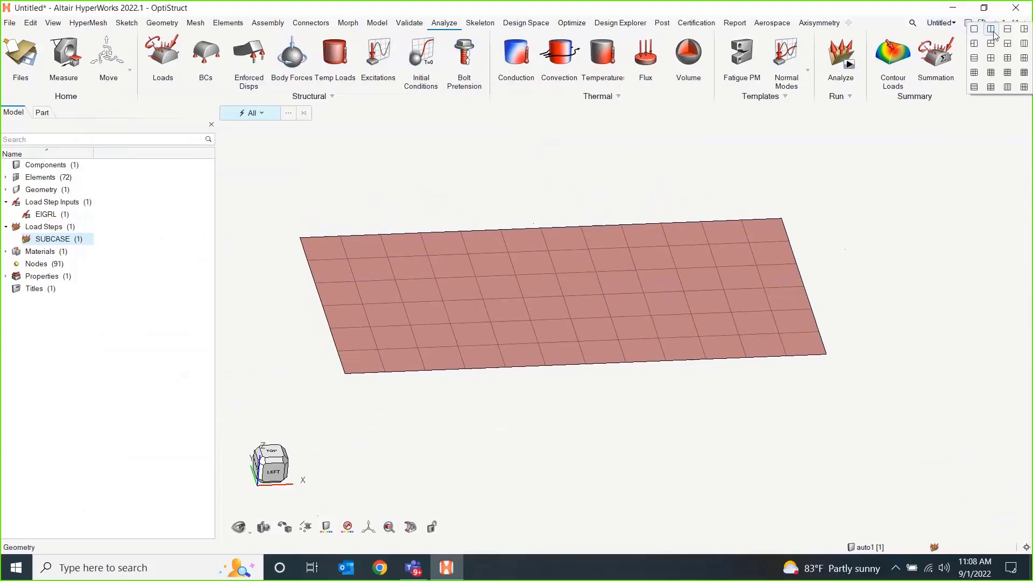
pyautogui.click(991, 30)
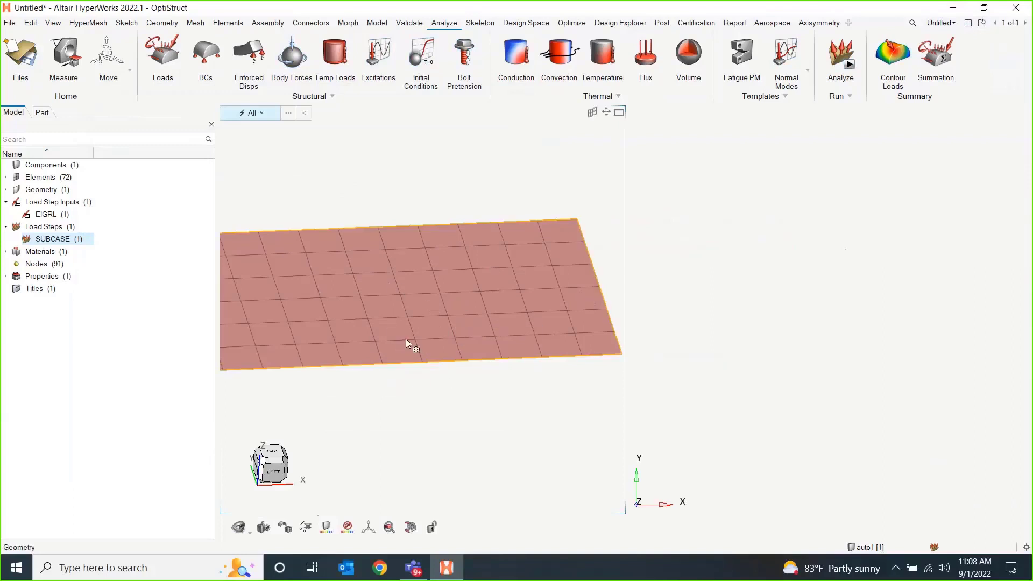
pyautogui.click(764, 342)
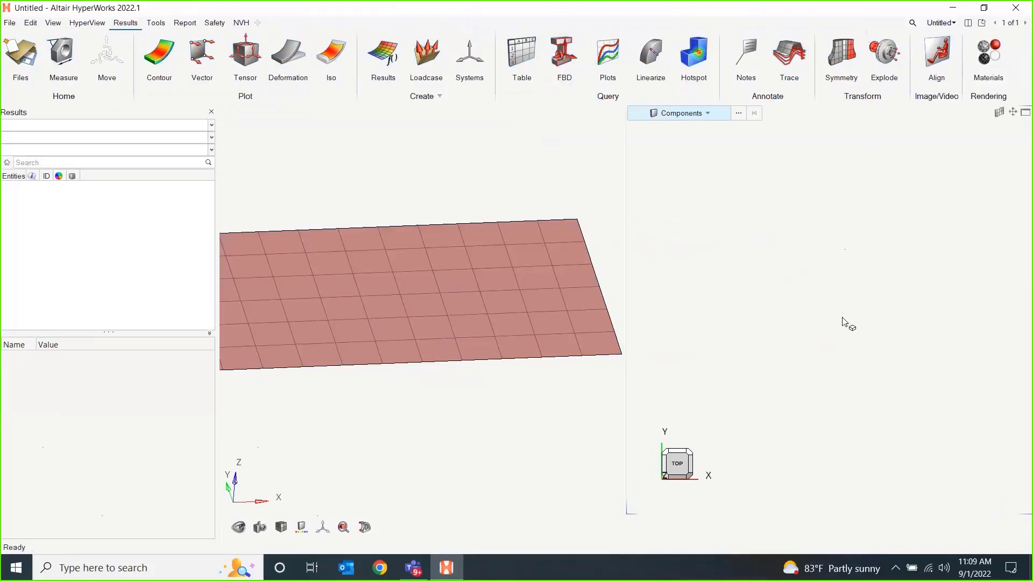
# Step: Load HM38.h3d from Documents as both model and results in the empty window
pyautogui.click(32, 49)
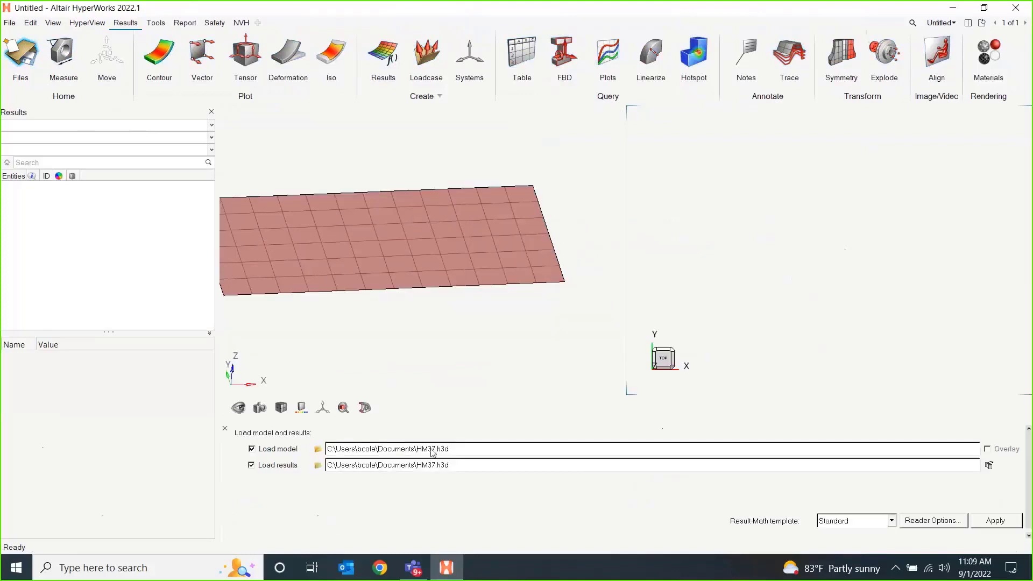
pyautogui.click(318, 449)
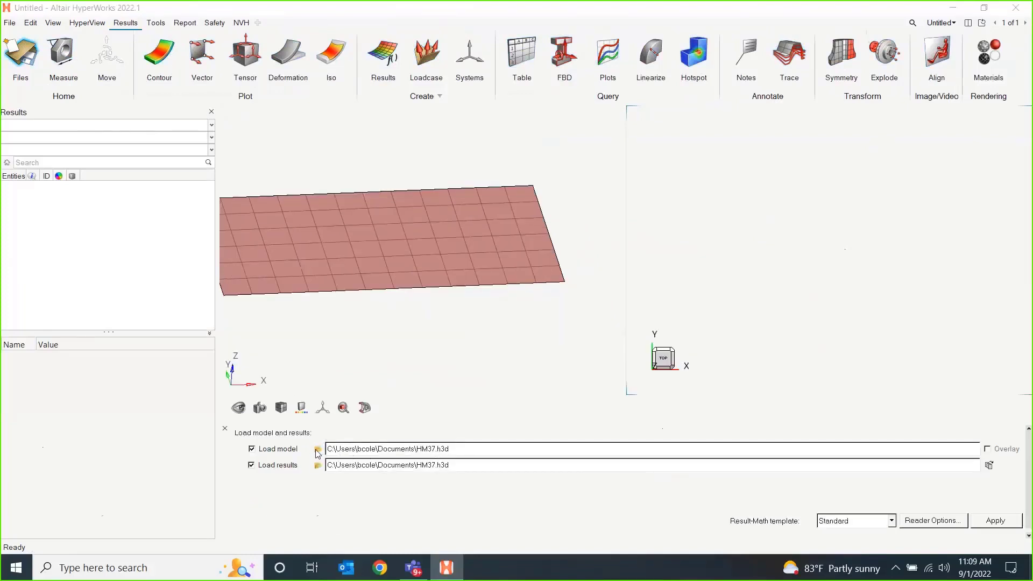
pyautogui.scroll(-1, 594, 397)
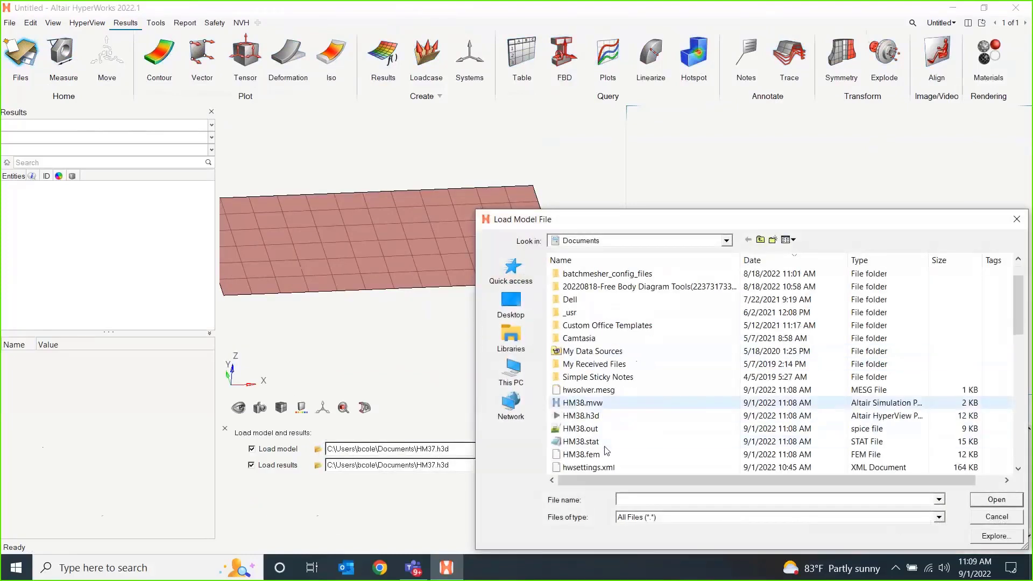
pyautogui.doubleClick(603, 420)
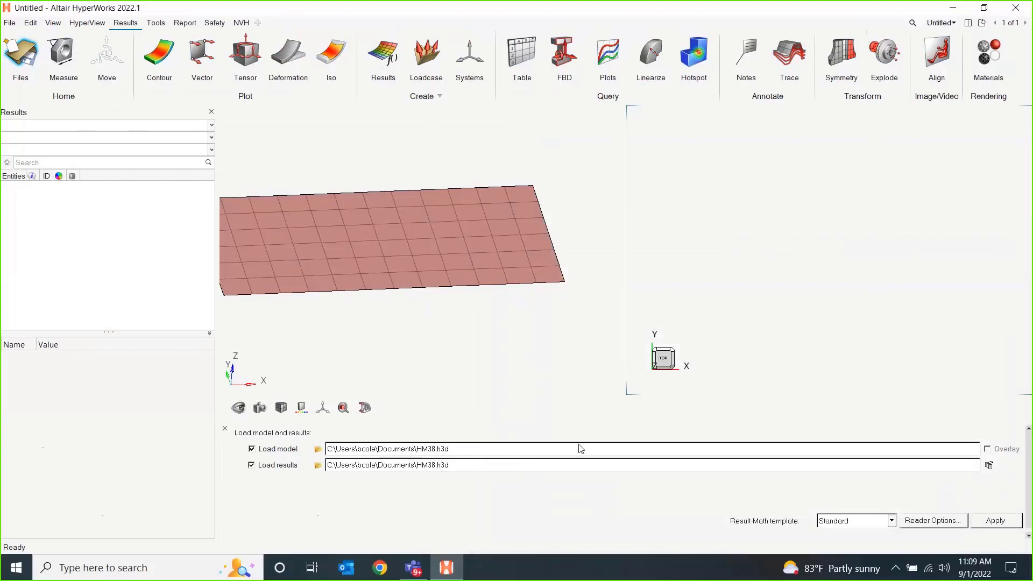
pyautogui.click(993, 519)
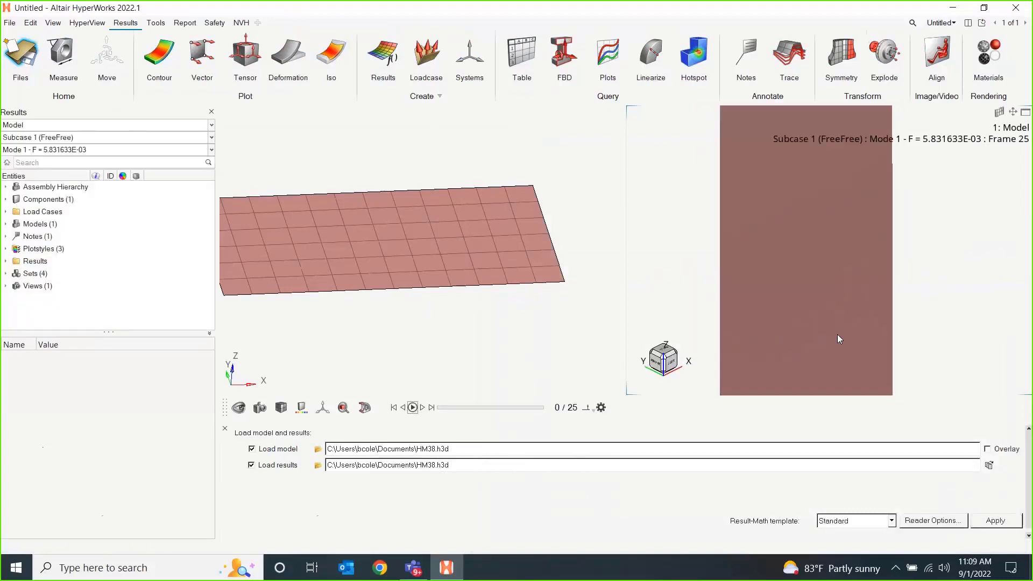
# Step: Display Mode 7 of the FreeFree subcase and contour all components by Eigen Mode magnitude
pyautogui.click(181, 151)
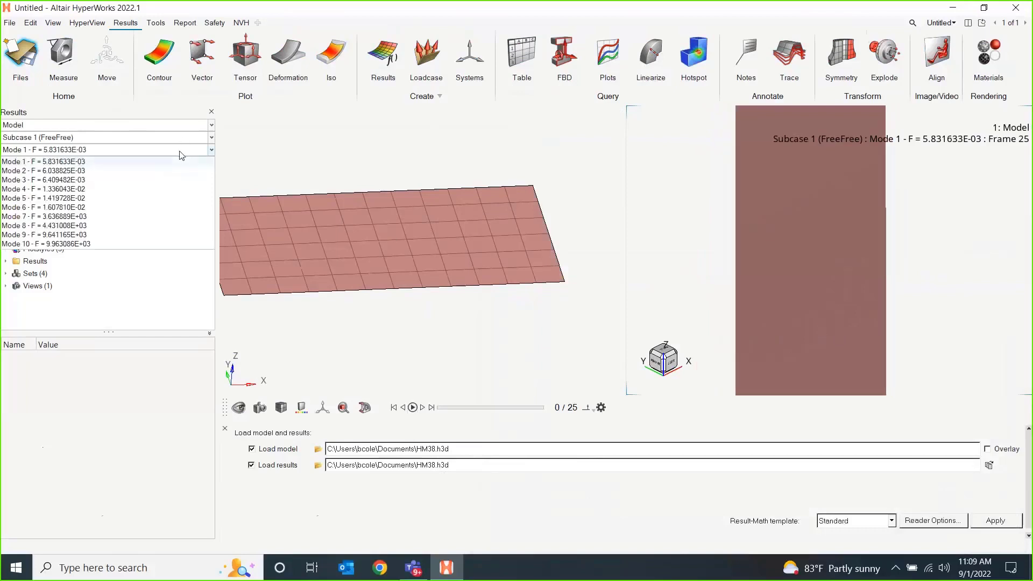
pyautogui.click(81, 151)
pyautogui.click(99, 150)
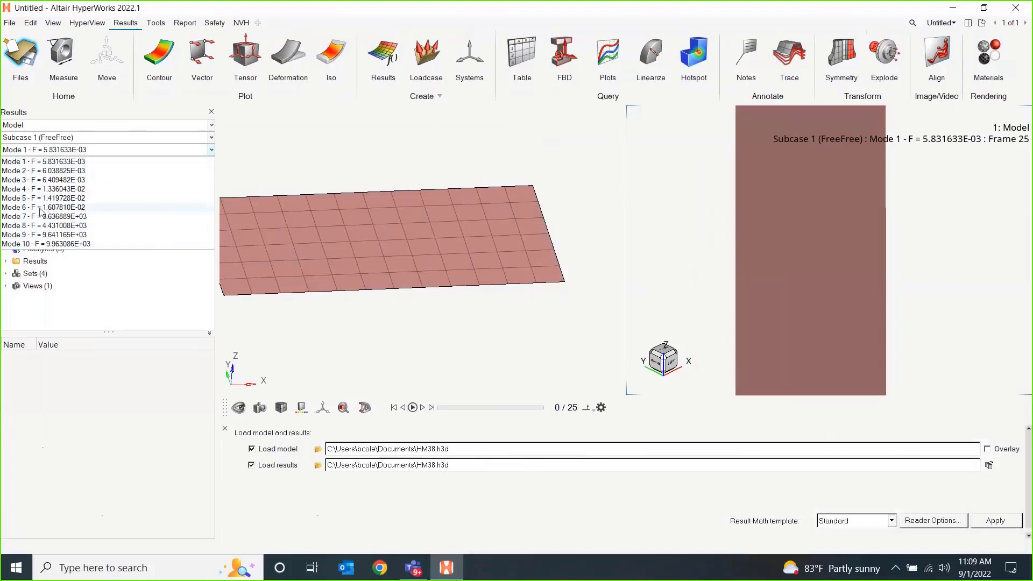
pyautogui.click(94, 216)
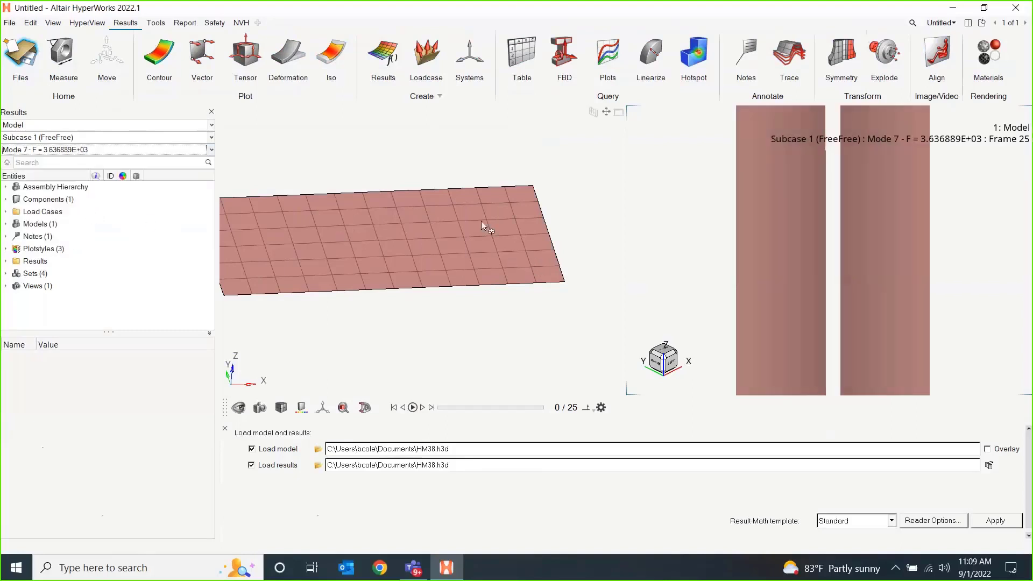
pyautogui.click(162, 56)
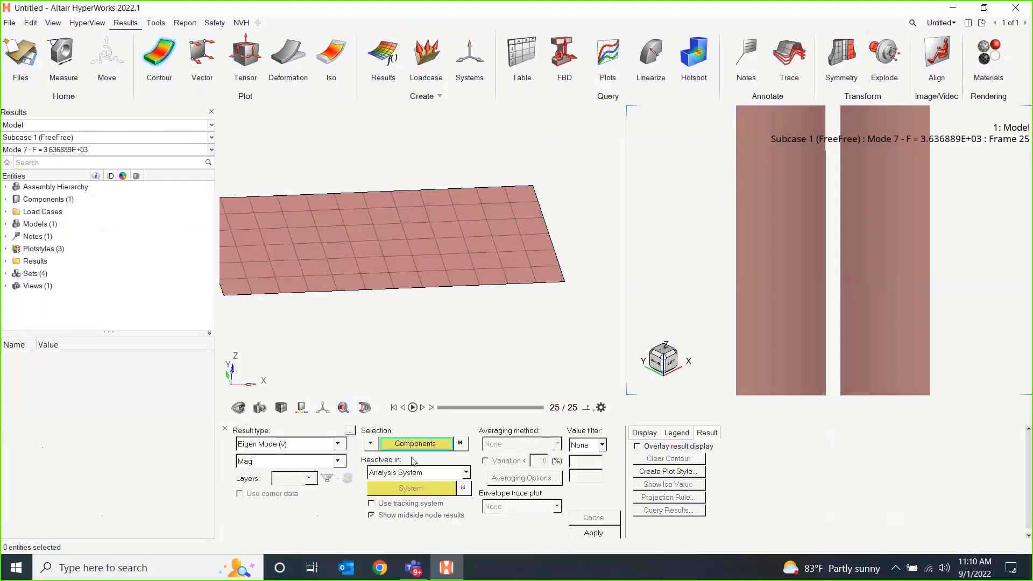
pyautogui.click(594, 534)
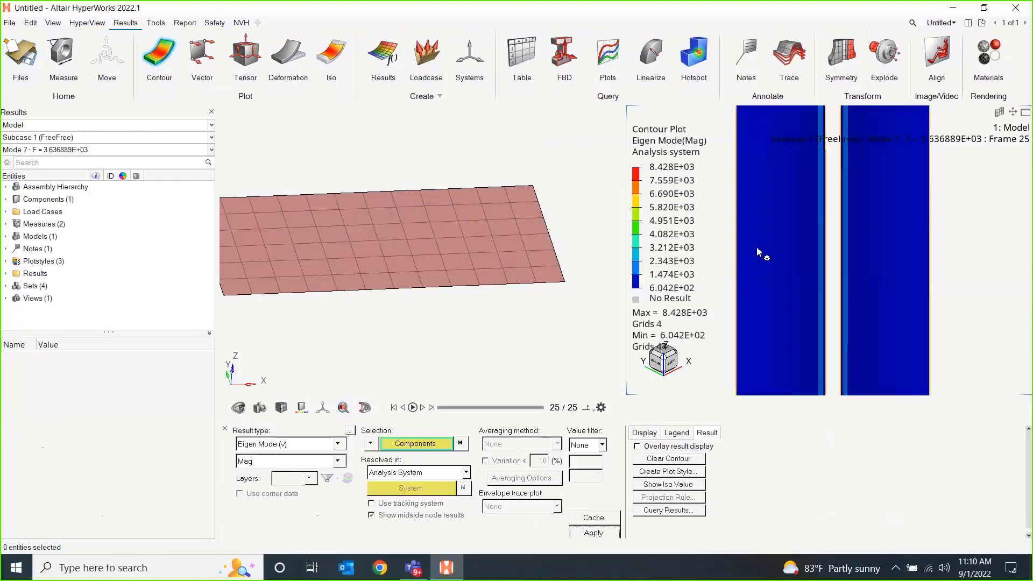
# Step: Set the uniform deformation scale factor of the eigen mode shape to 0.0001 and apply it
pyautogui.click(287, 61)
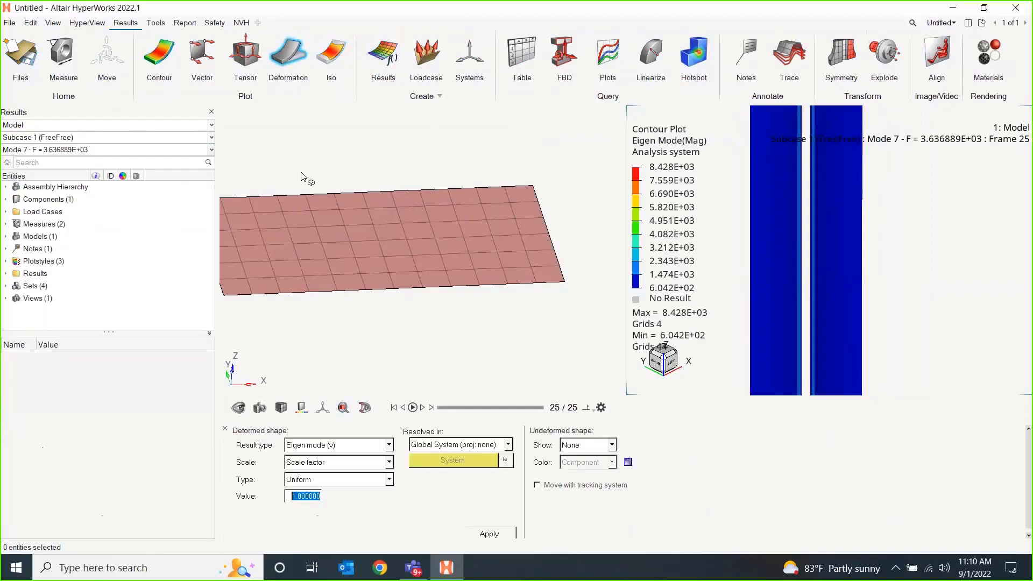
pyautogui.doubleClick(308, 497)
pyautogui.press('BackSpace')
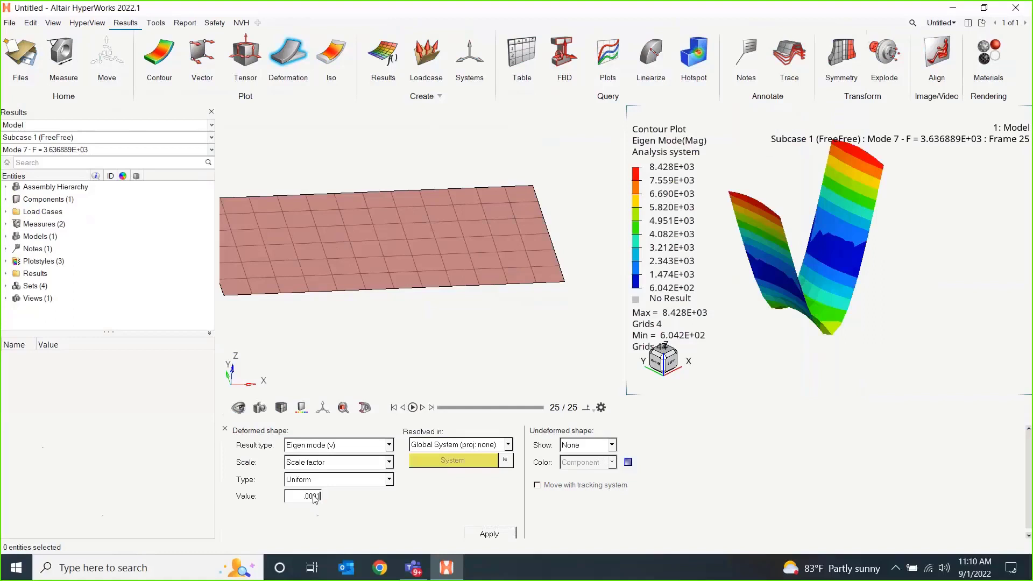
pyautogui.click(481, 533)
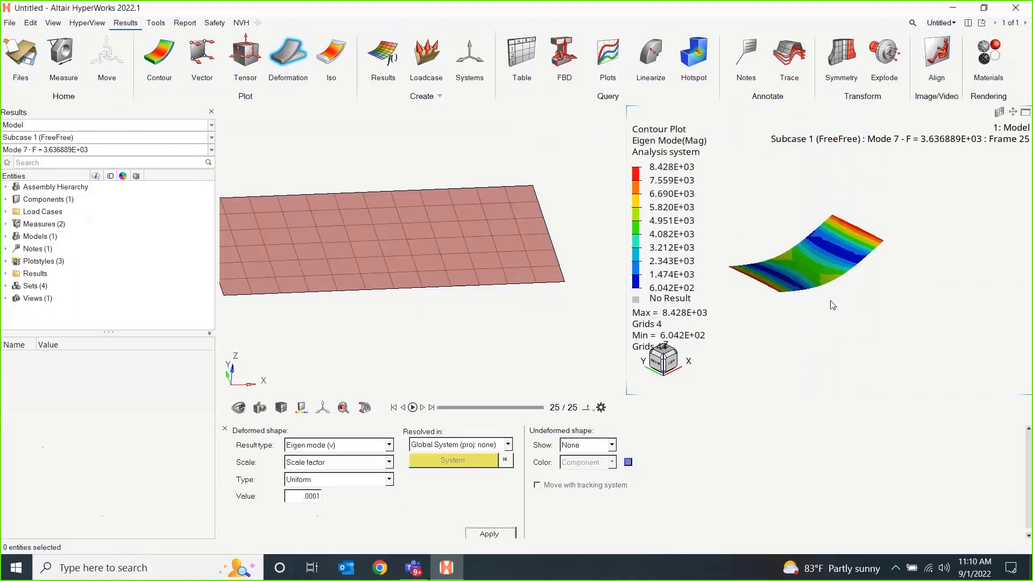
# Step: Play the mode shape as a modal animation and reduce the maximum frame rate to 27 frames per second
pyautogui.click(588, 407)
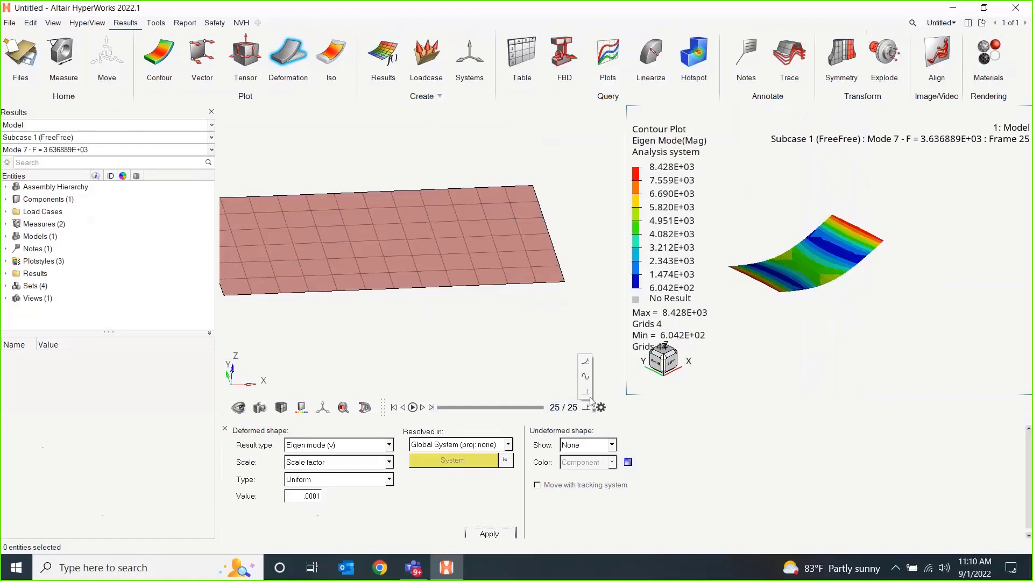
pyautogui.click(586, 377)
pyautogui.click(413, 407)
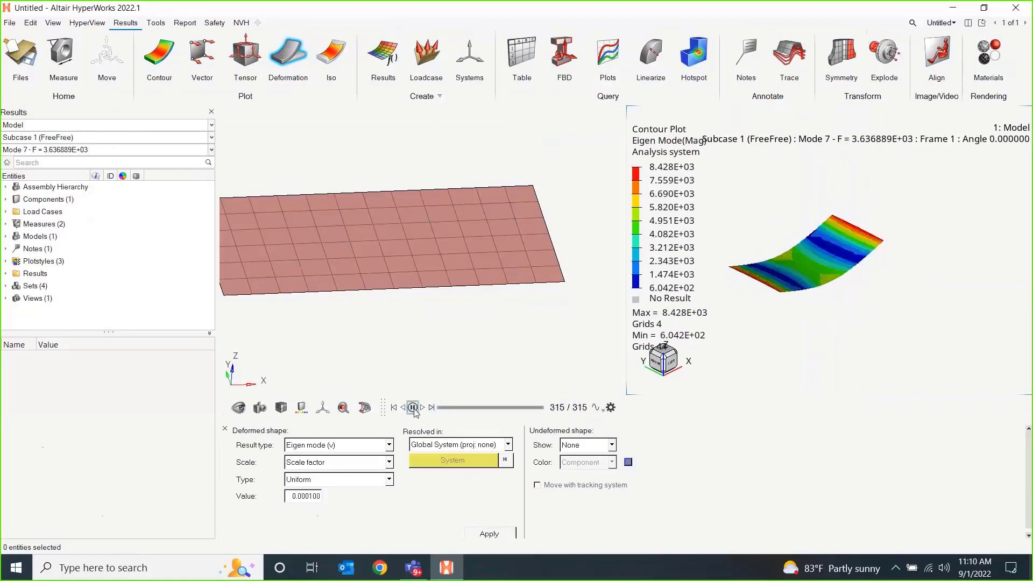
pyautogui.click(611, 408)
pyautogui.moveTo(258, 456); pyautogui.dragTo(254, 503)
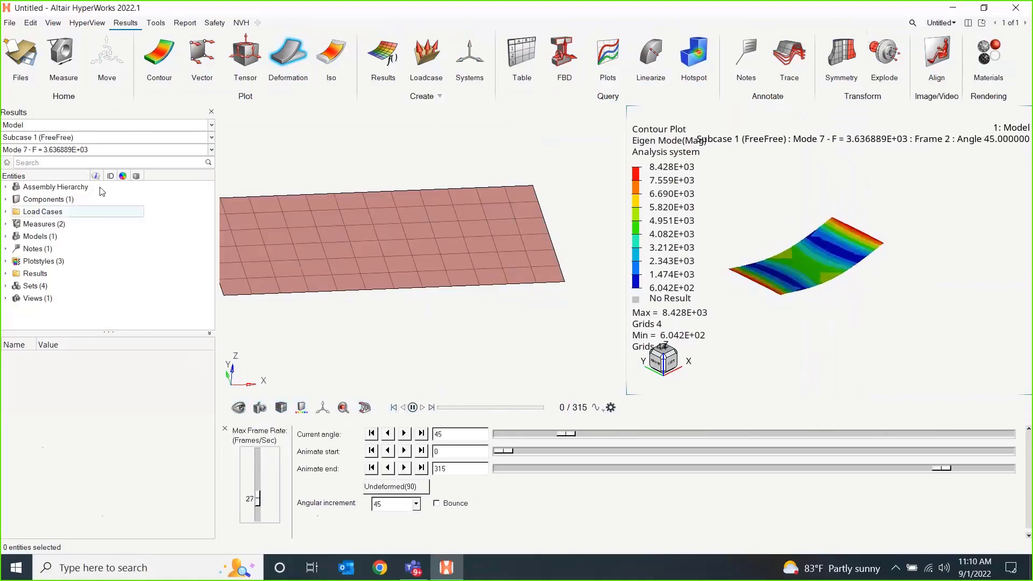
# Step: View the animated shapes of modes 8, 9 and 10 in turn, and close the animation settings
pyautogui.click(110, 151)
pyautogui.click(64, 226)
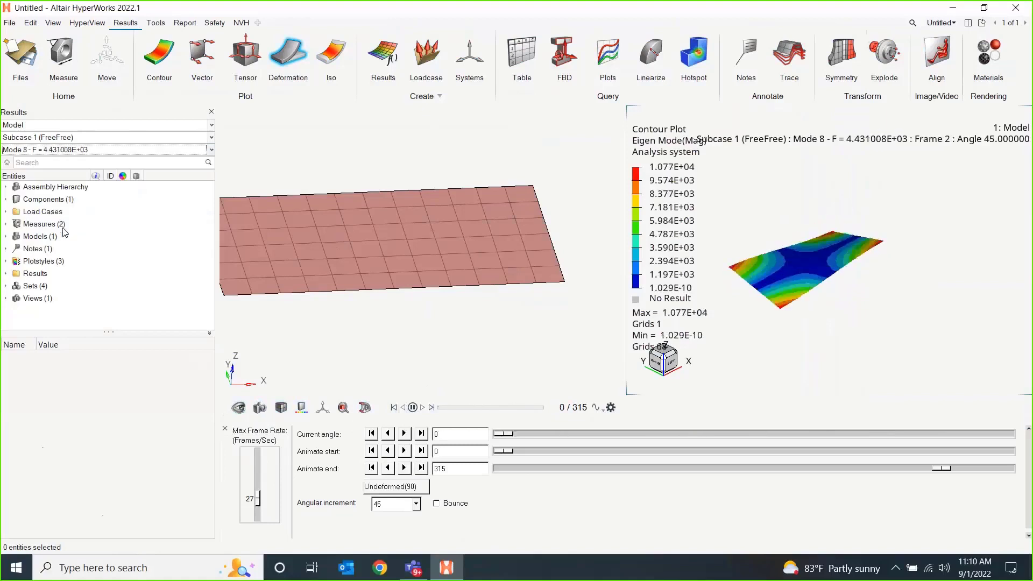
pyautogui.click(63, 150)
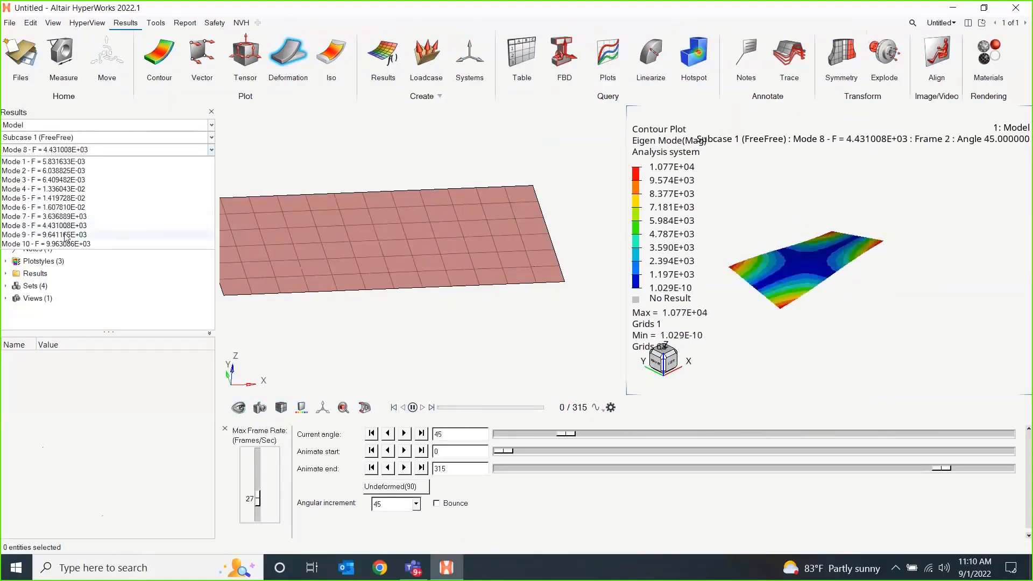
pyautogui.click(66, 236)
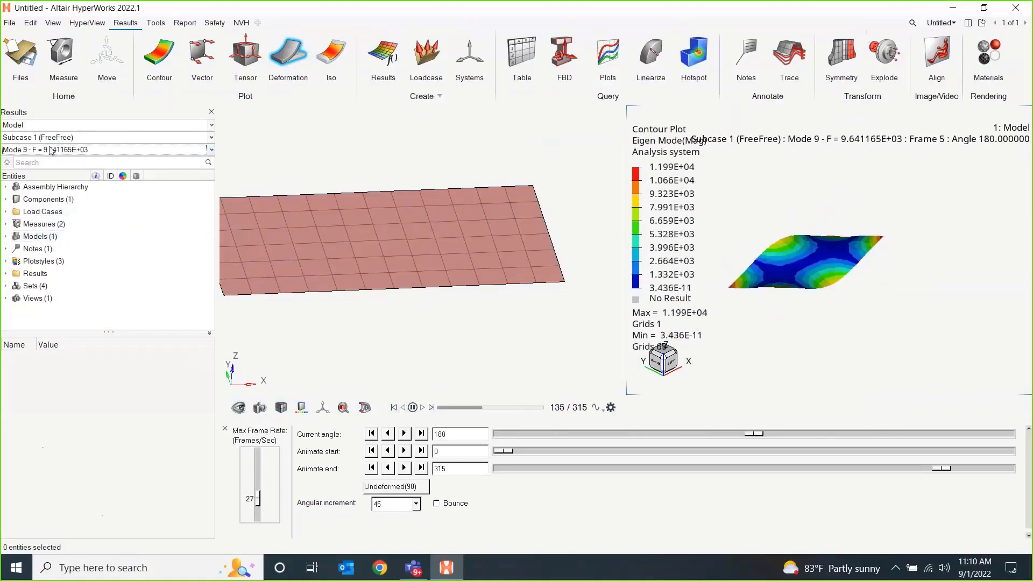
pyautogui.click(65, 150)
pyautogui.click(49, 244)
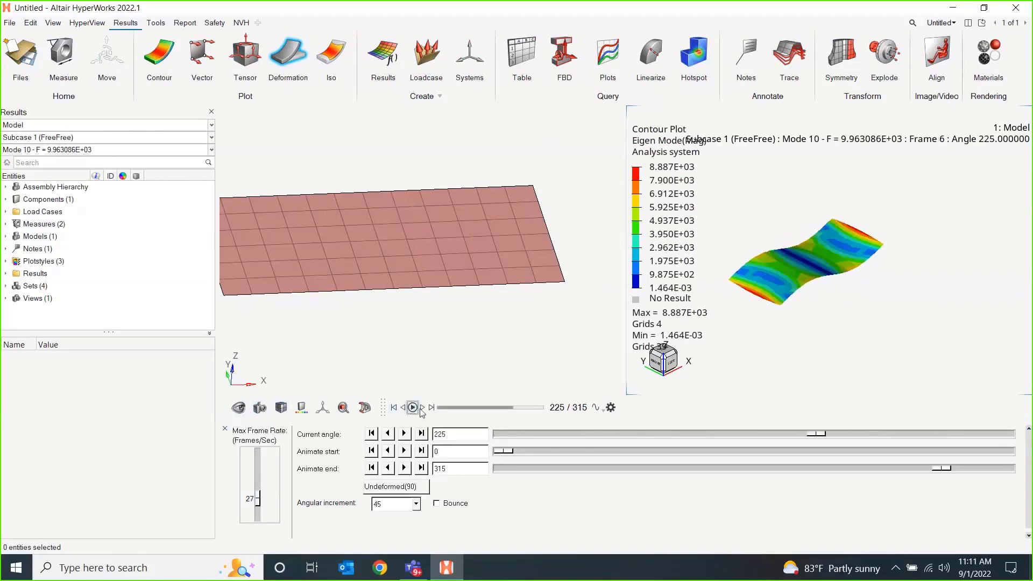
pyautogui.click(225, 430)
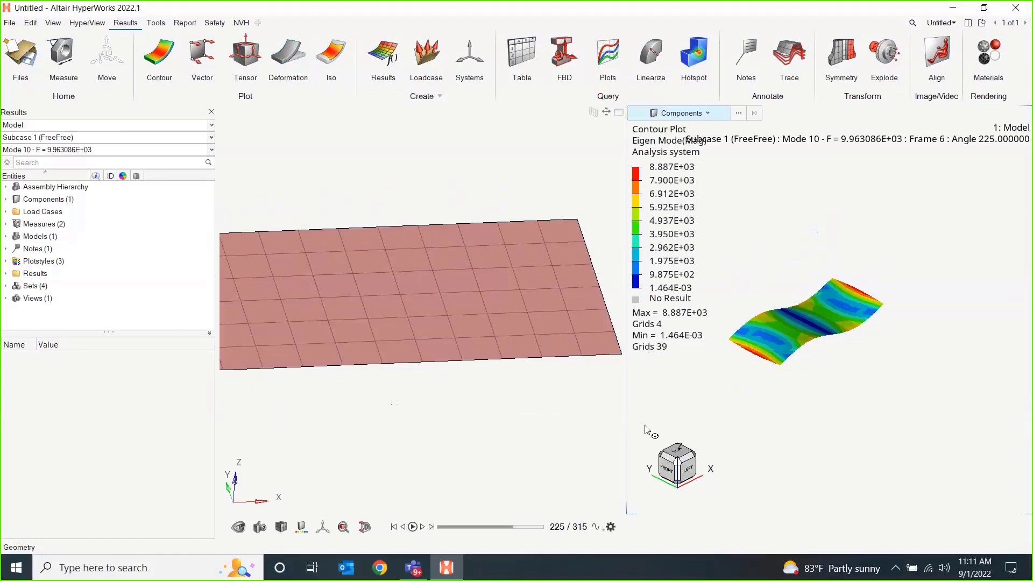
# Step: Return to the window with the meshed plate, fit the whole plate in it and list the model's entities
pyautogui.click(428, 414)
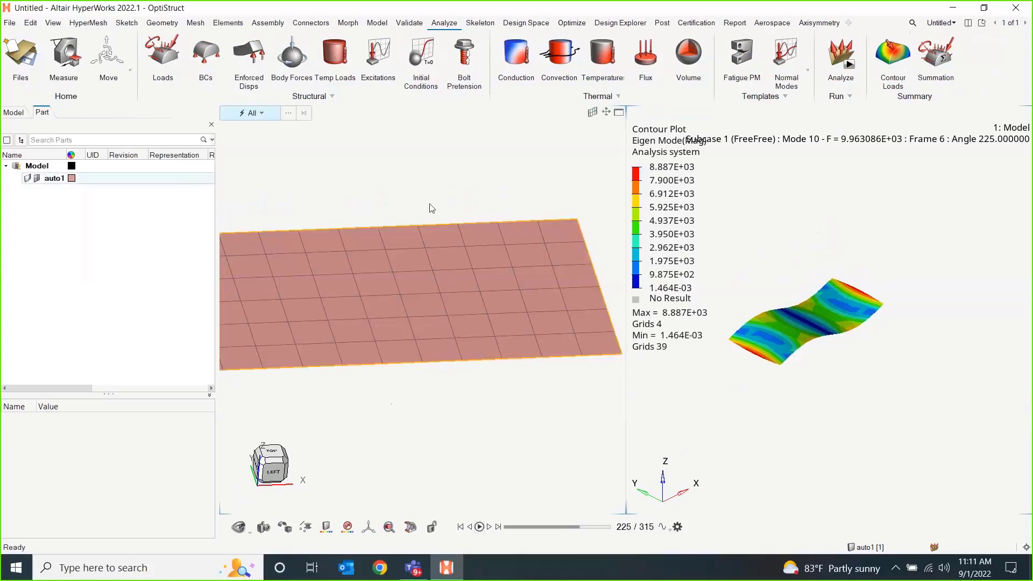
pyautogui.moveTo(443, 394); pyautogui.dragTo(507, 373, button='right')
pyautogui.scroll(-2, 487, 387)
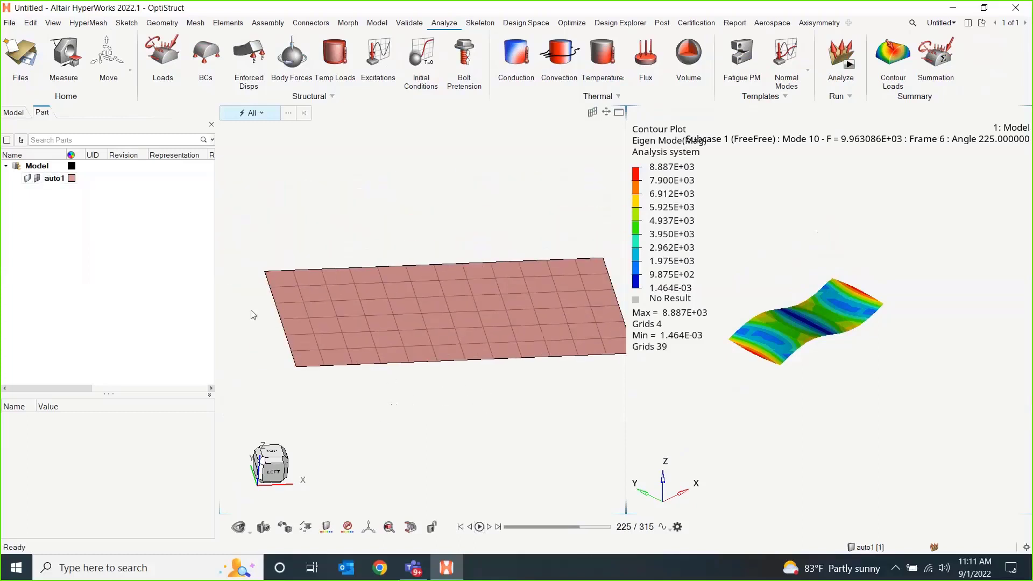
pyautogui.click(14, 113)
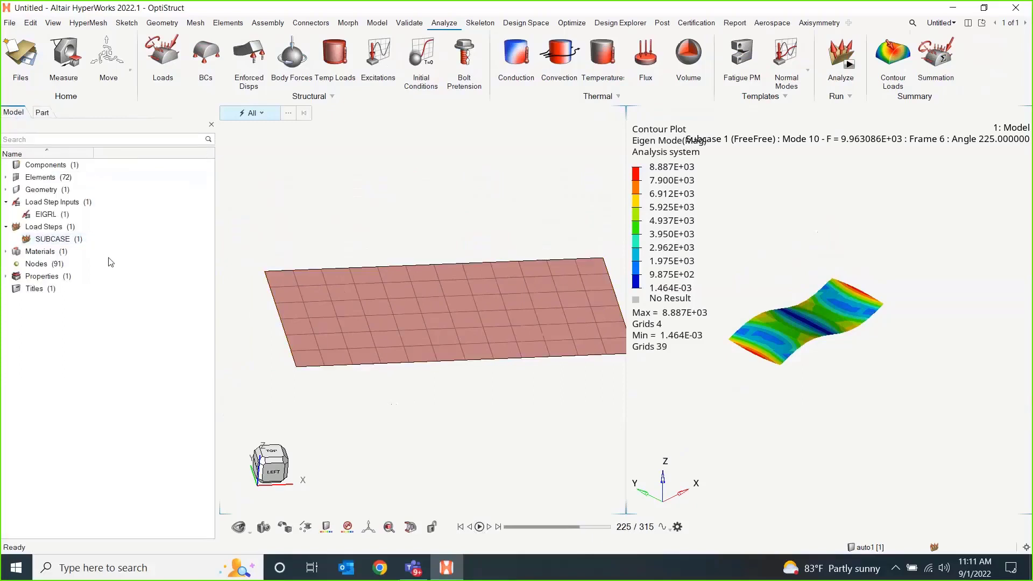
pyautogui.moveTo(463, 385); pyautogui.dragTo(453, 375, button='right')
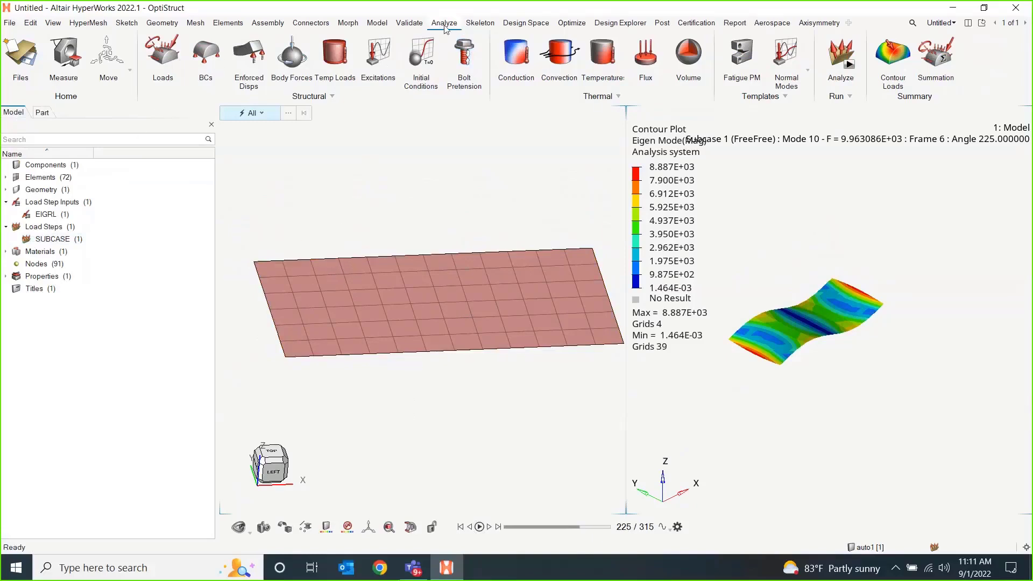
# Step: Constrain all six degrees of freedom, at value 0, on the seven nodes along one short edge of the plate as SPC loads
pyautogui.click(205, 55)
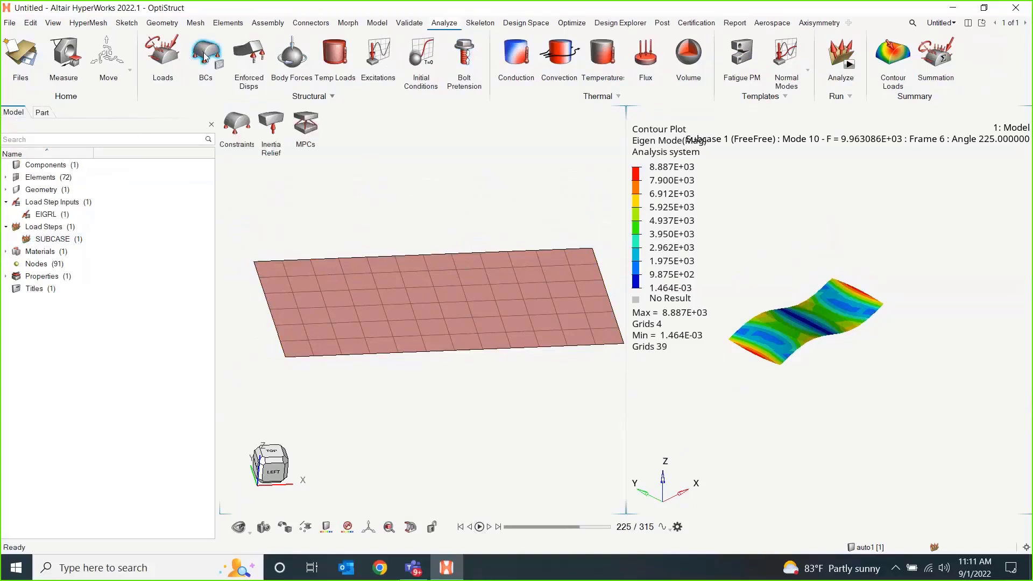
pyautogui.click(236, 129)
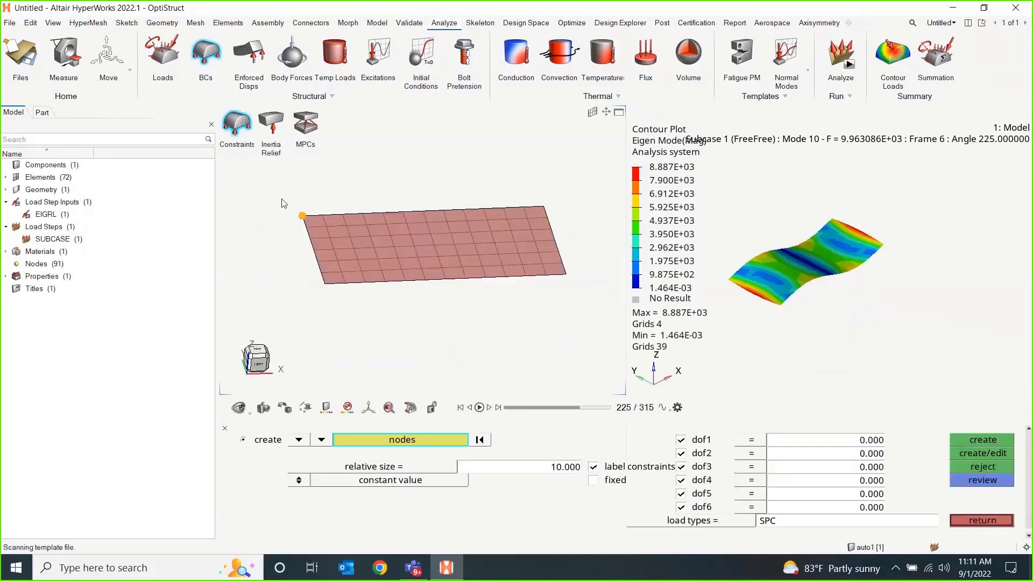
pyautogui.keyDown('shift'); pyautogui.moveTo(282, 199); pyautogui.dragTo(305, 254); pyautogui.keyUp('shift')
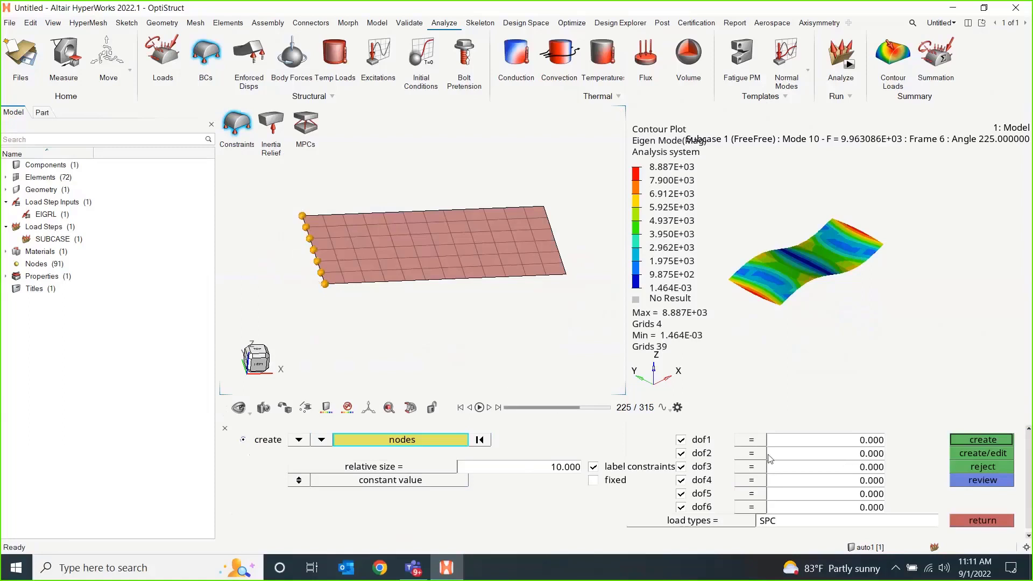
pyautogui.click(979, 441)
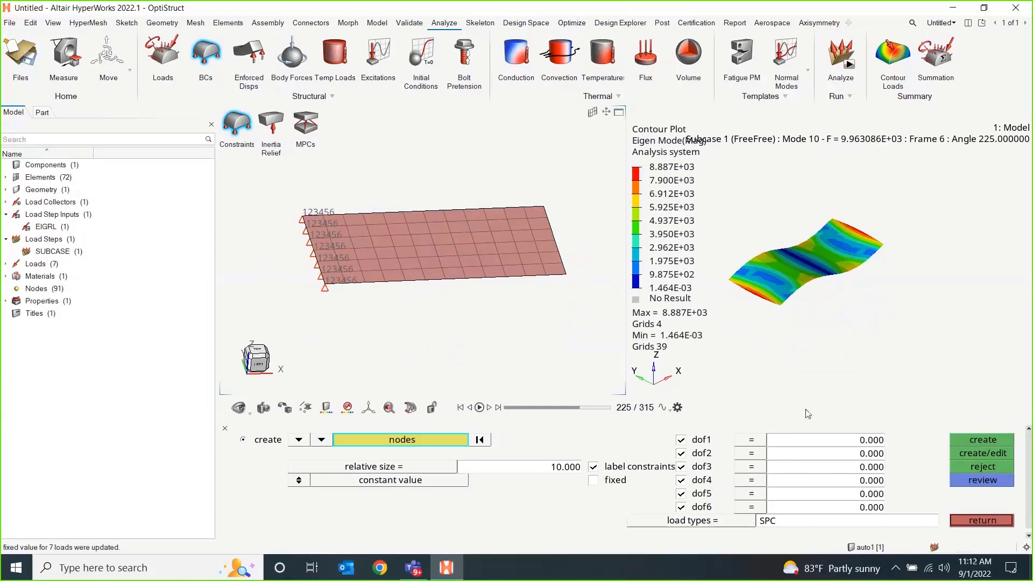
pyautogui.click(994, 521)
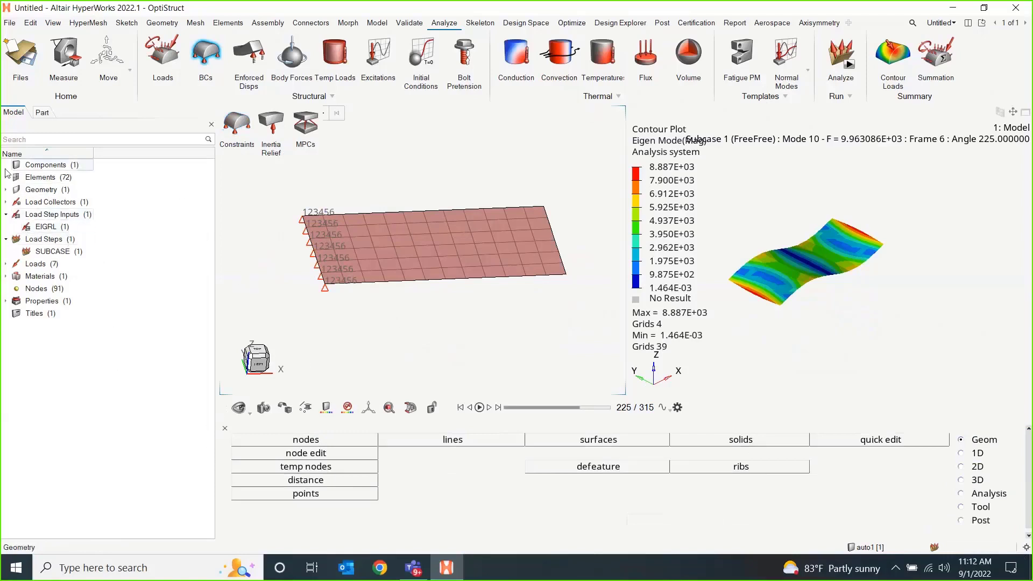
pyautogui.click(5, 201)
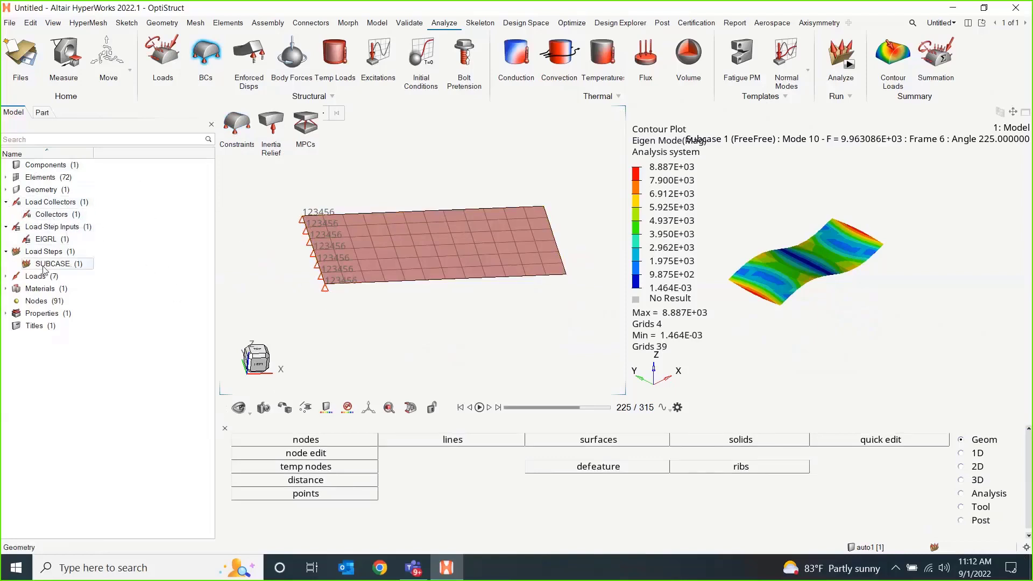
# Step: Create a load step named ConstModal with the analysis type Normal modes
pyautogui.rightClick(169, 303)
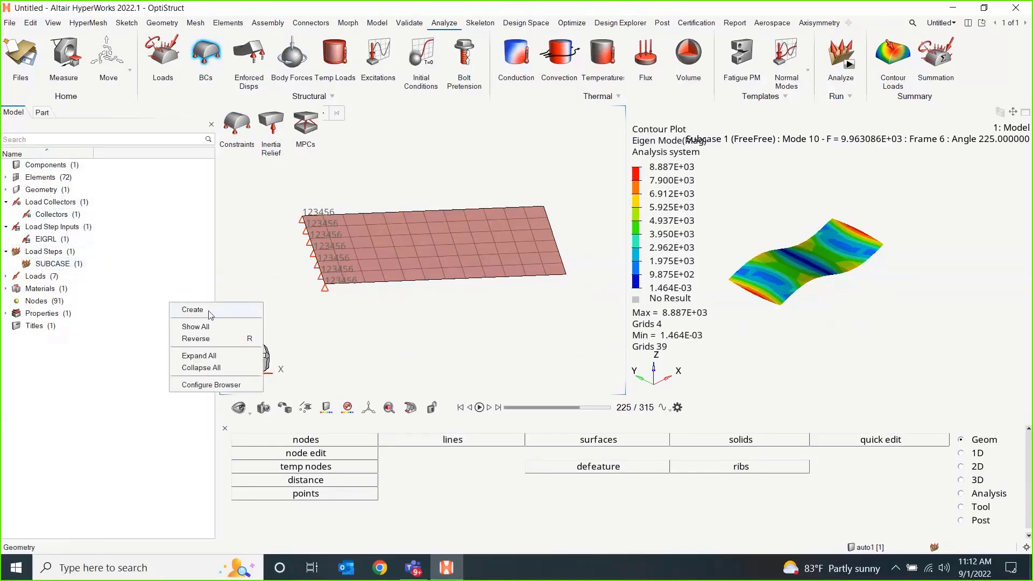
pyautogui.moveTo(210, 315)
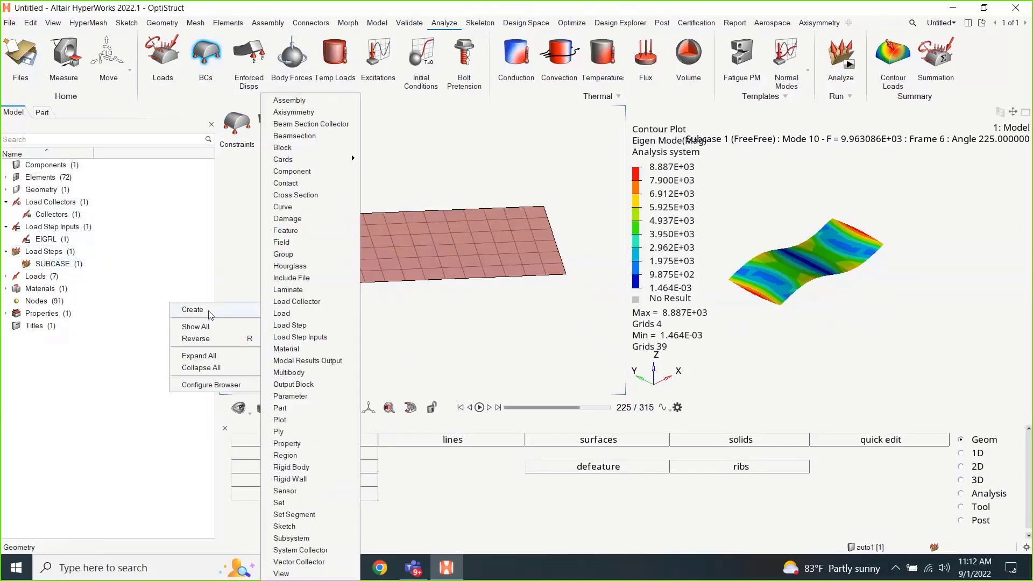
pyautogui.click(315, 328)
pyautogui.click(385, 174)
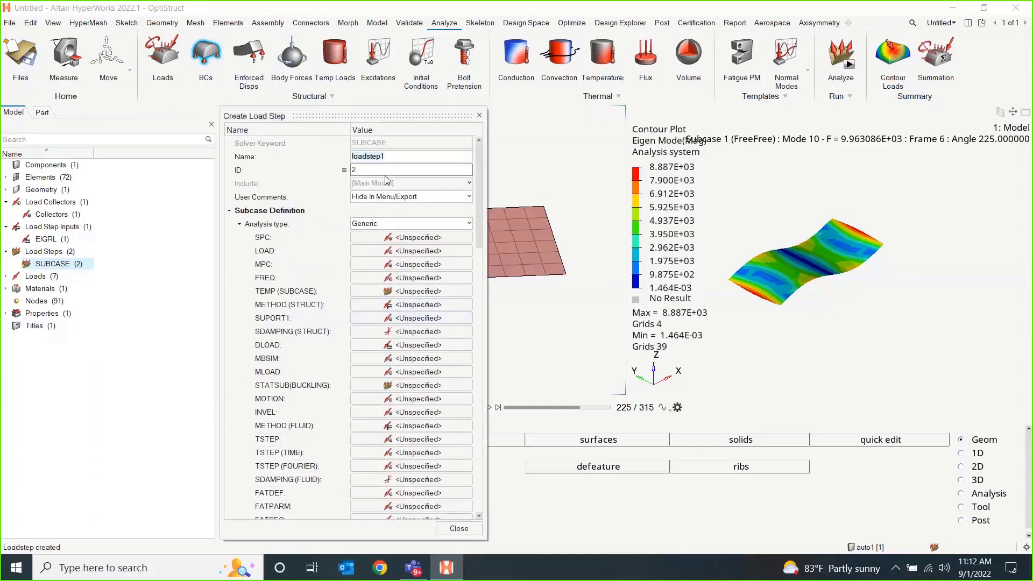
pyautogui.write('ConstModal')
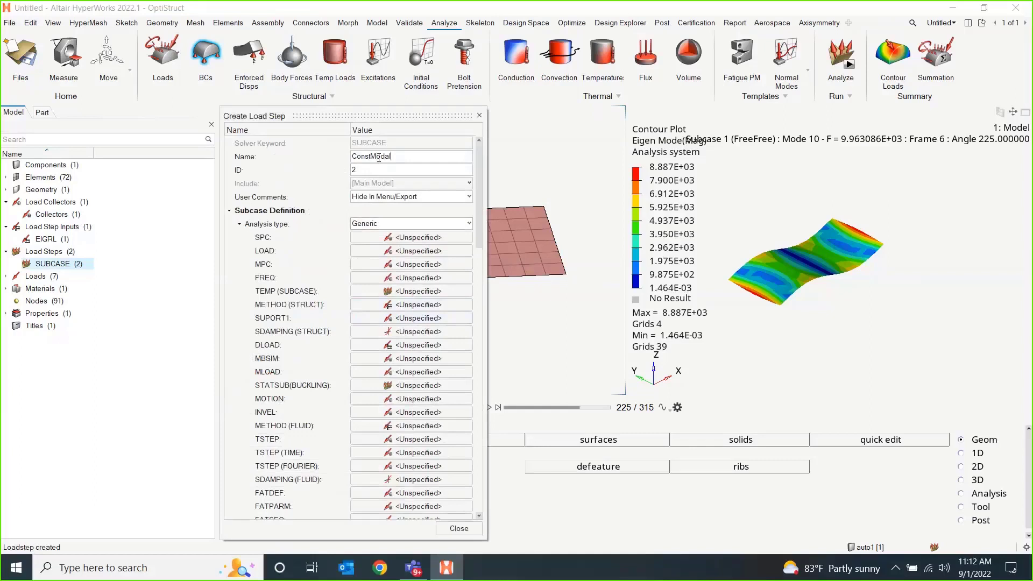
pyautogui.click(399, 225)
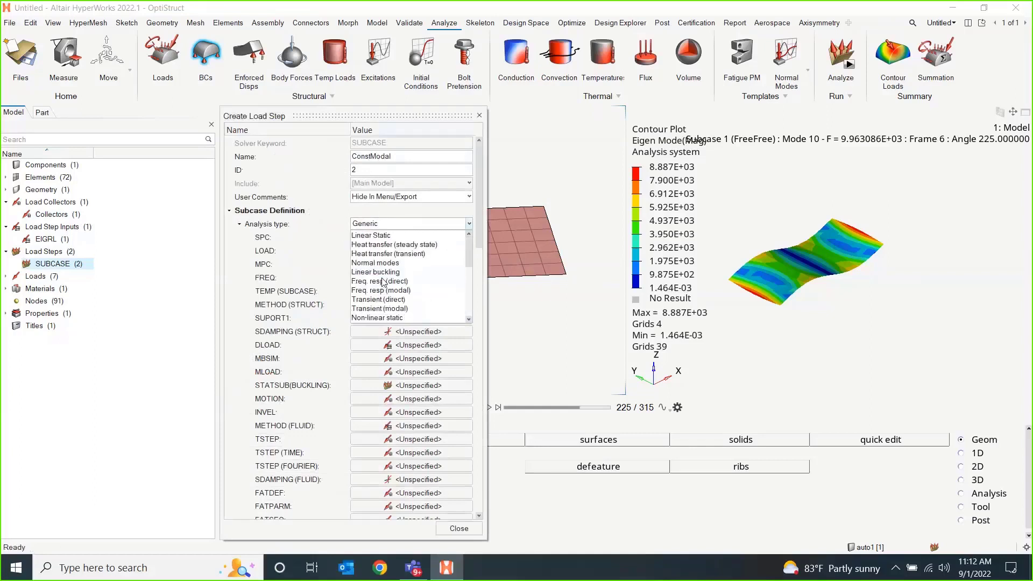
pyautogui.click(387, 263)
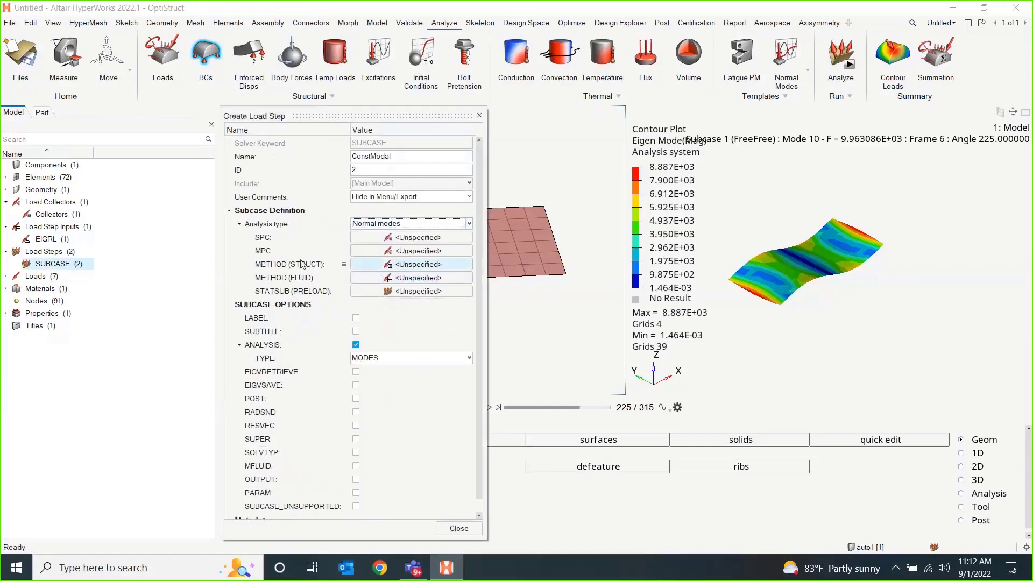
# Step: Assign loadstepinput1 as the structural METHOD of the ConstModal load step
pyautogui.click(391, 265)
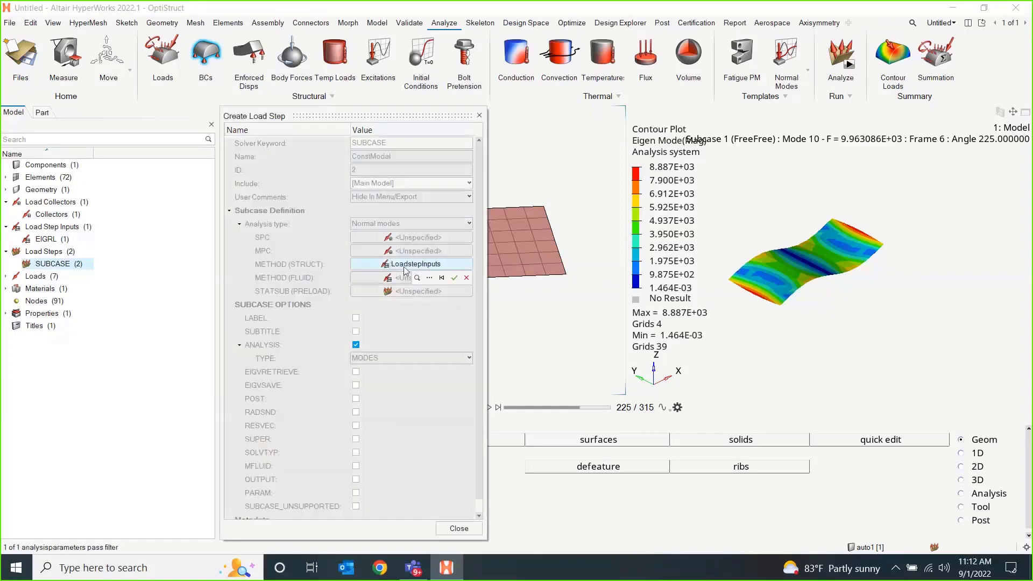
pyautogui.click(430, 278)
pyautogui.click(401, 323)
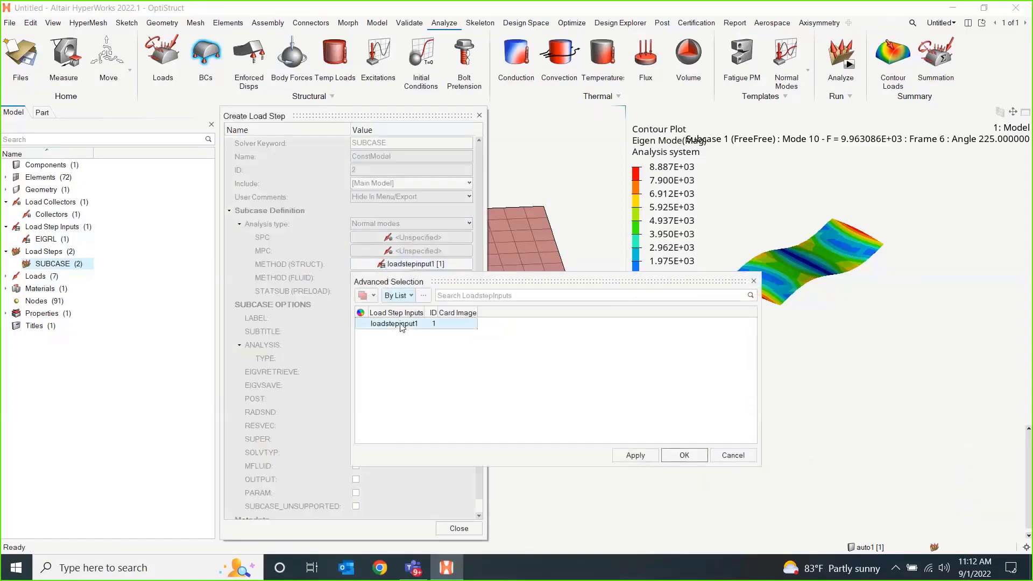
pyautogui.click(682, 455)
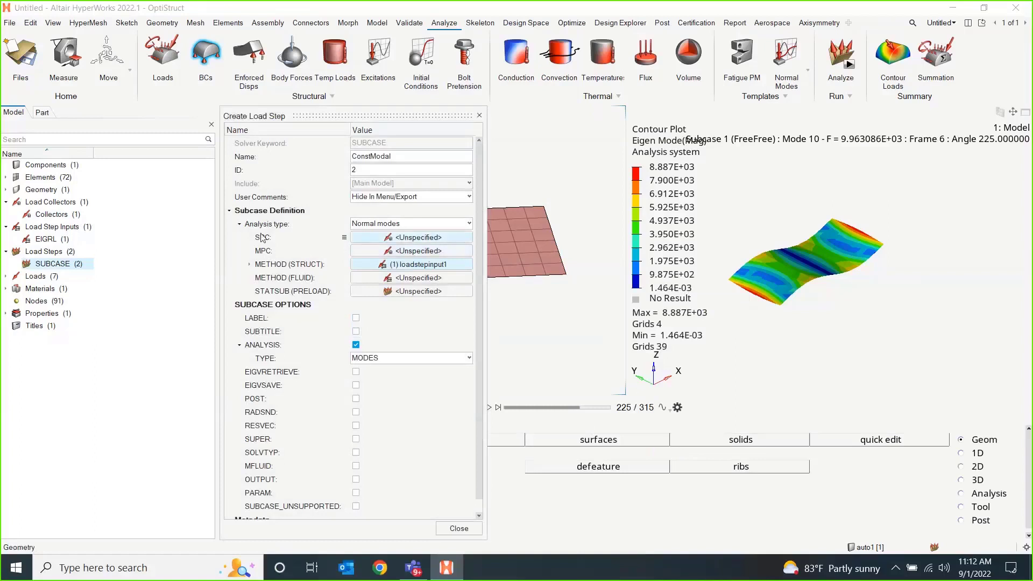
# Step: Assign the load collector auto1 as the SPC of the ConstModal load step and finish its definition
pyautogui.click(414, 240)
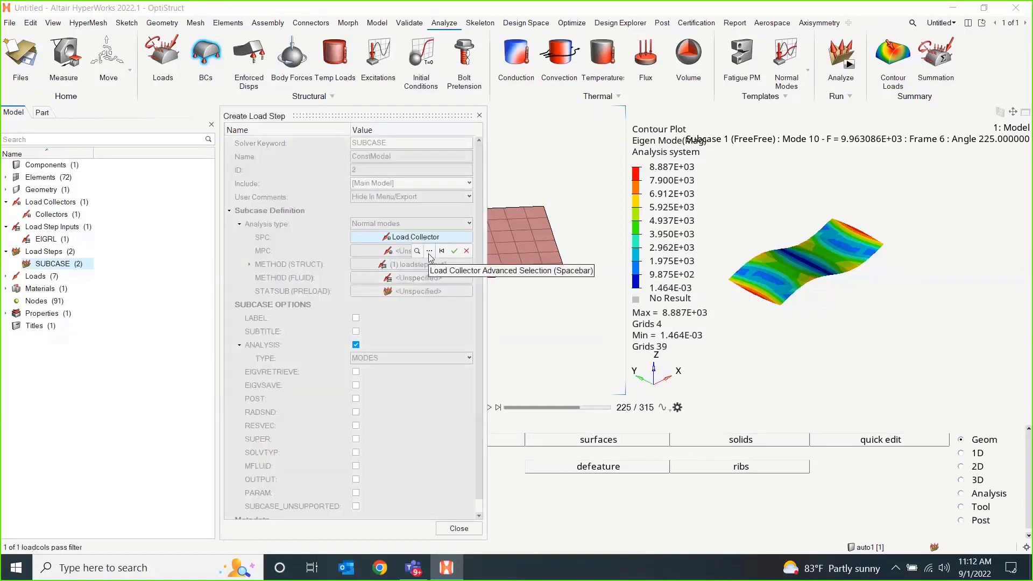
pyautogui.click(430, 251)
pyautogui.click(381, 297)
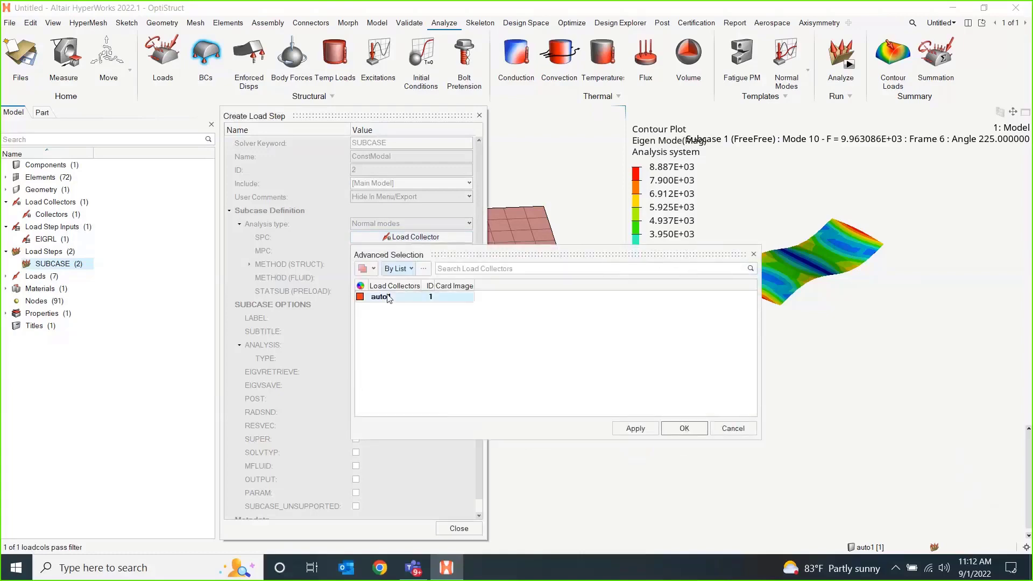
pyautogui.click(684, 429)
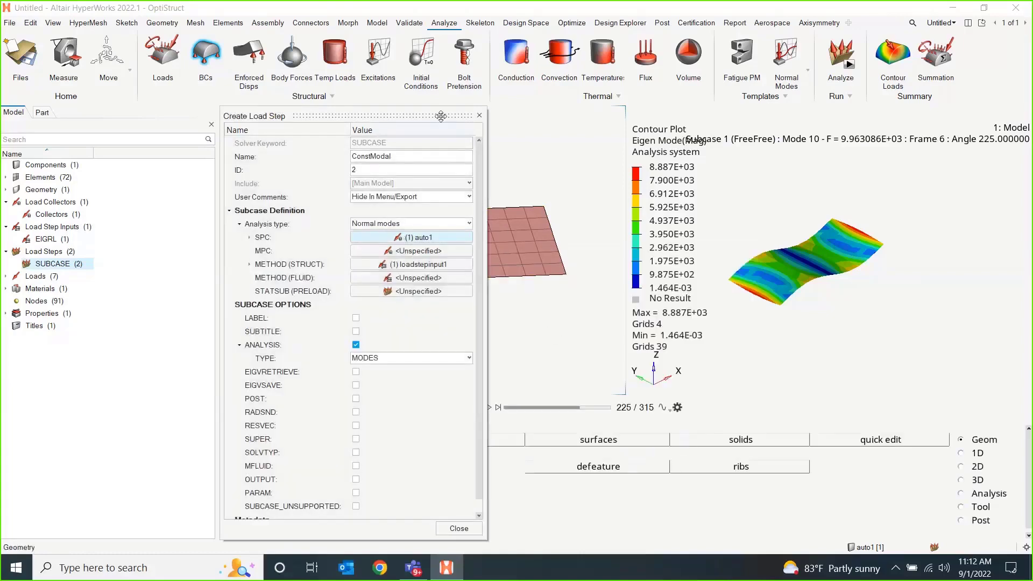
pyautogui.moveTo(441, 115); pyautogui.dragTo(236, 104)
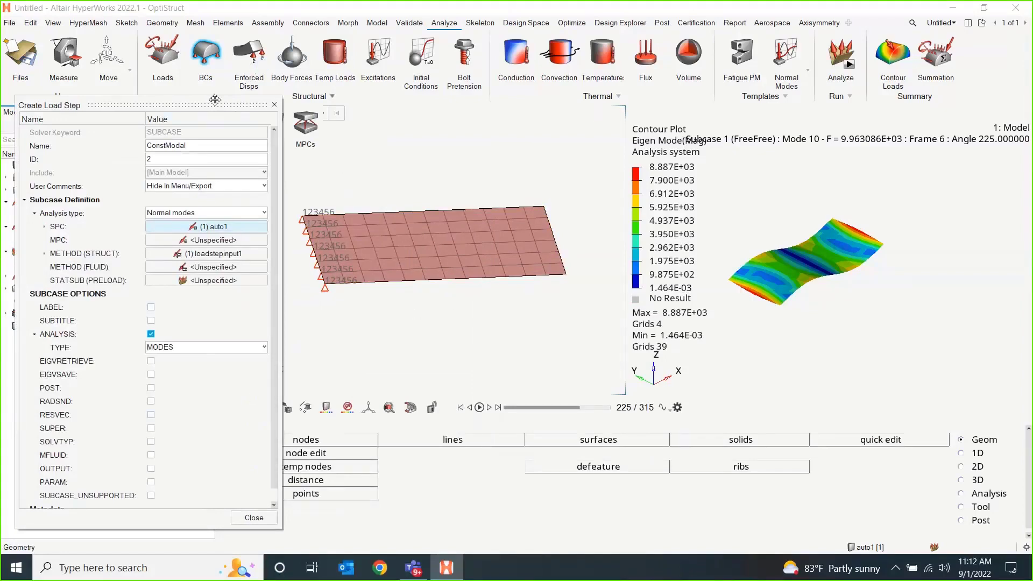
pyautogui.moveTo(214, 99); pyautogui.dragTo(311, 78)
pyautogui.click(351, 495)
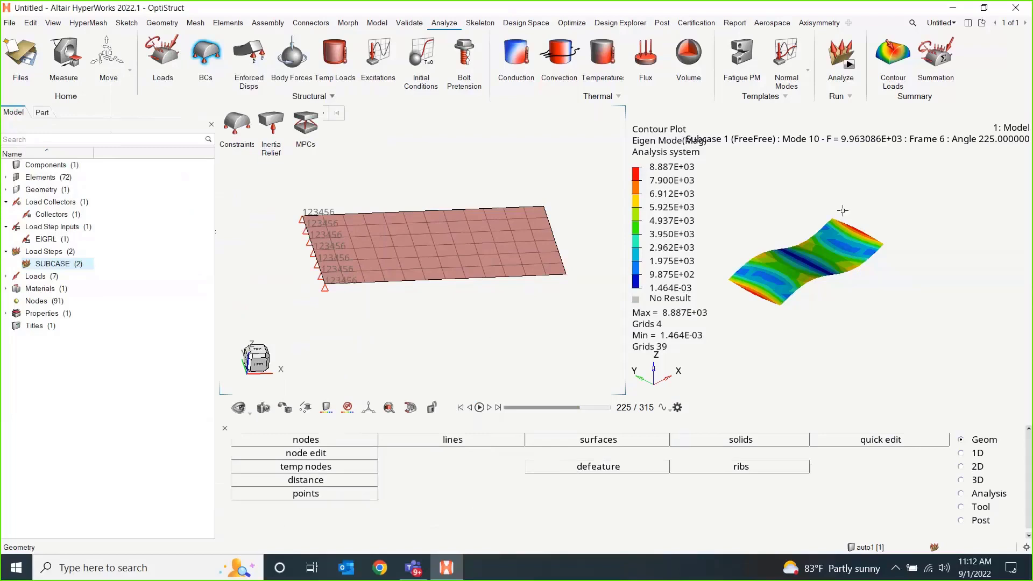
# Step: Rename the solver input file as HM39.fem and run the analysis in OptiStruct
pyautogui.click(849, 65)
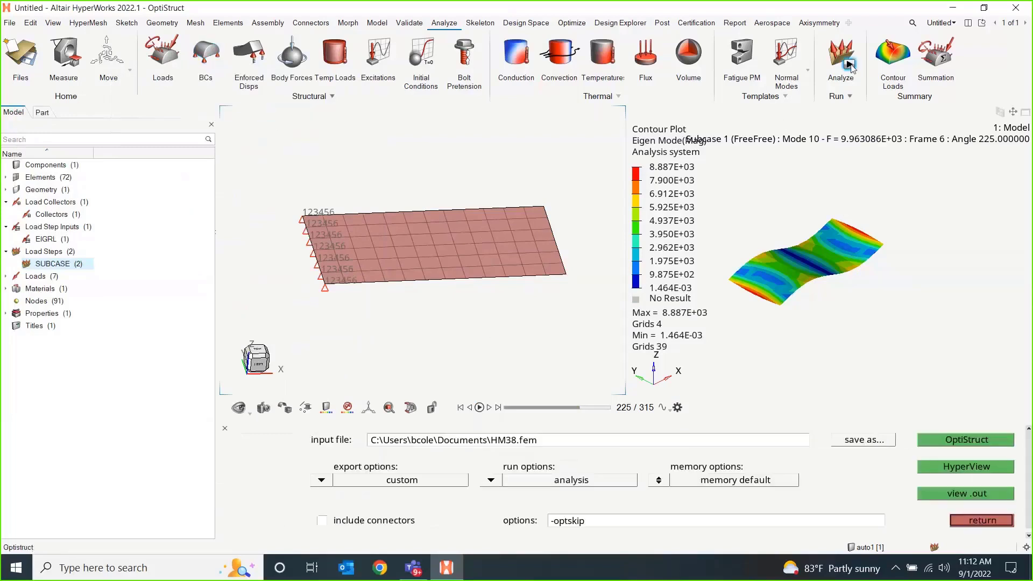
pyautogui.click(514, 439)
pyautogui.click(514, 442)
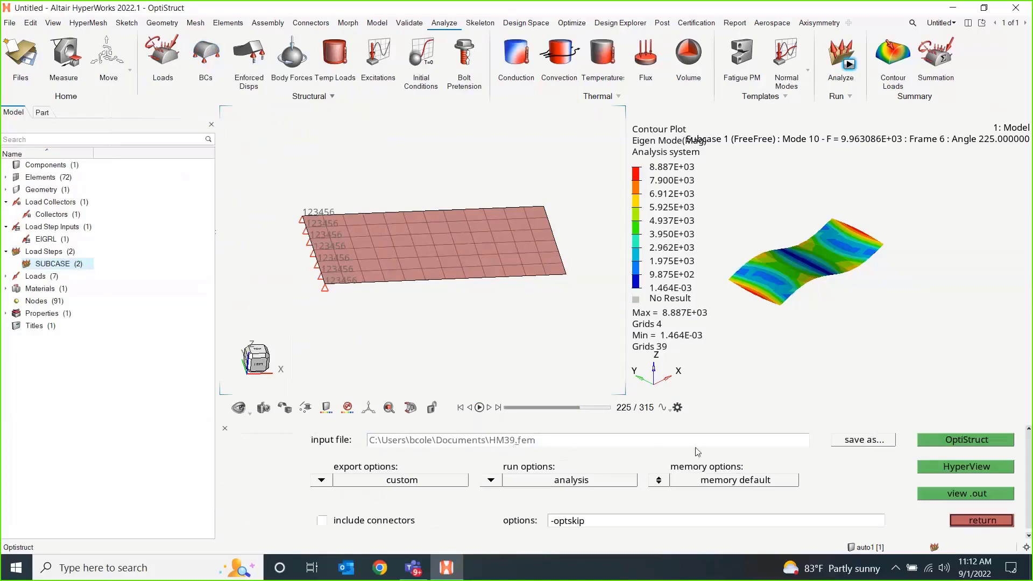
pyautogui.click(963, 444)
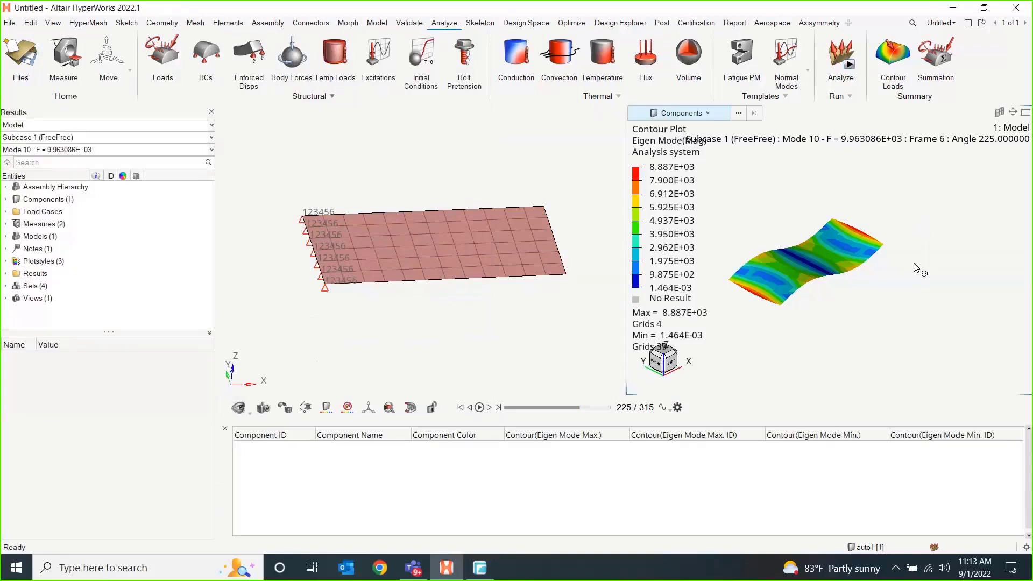
# Step: Change the page layout to one large and two stacked windows, and activate the empty one
pyautogui.click(970, 24)
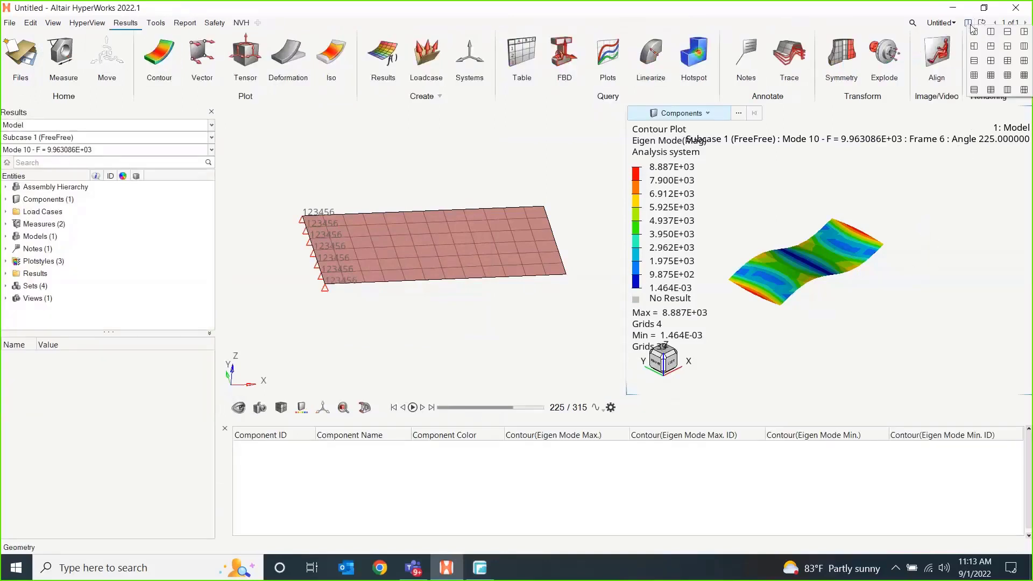
pyautogui.click(1025, 33)
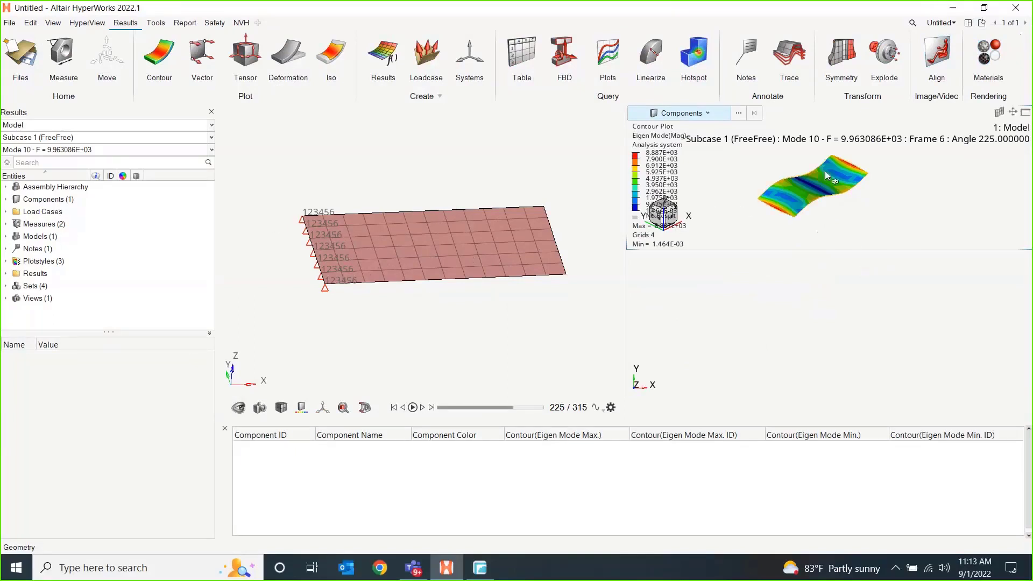
pyautogui.click(784, 327)
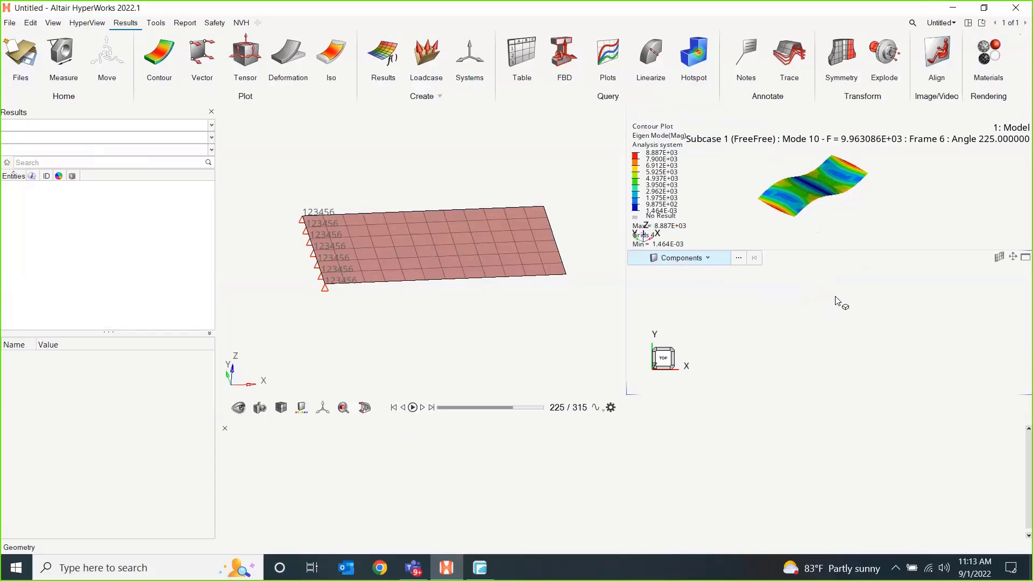
# Step: Load HM39.h3d as both model and results into the empty window
pyautogui.click(32, 50)
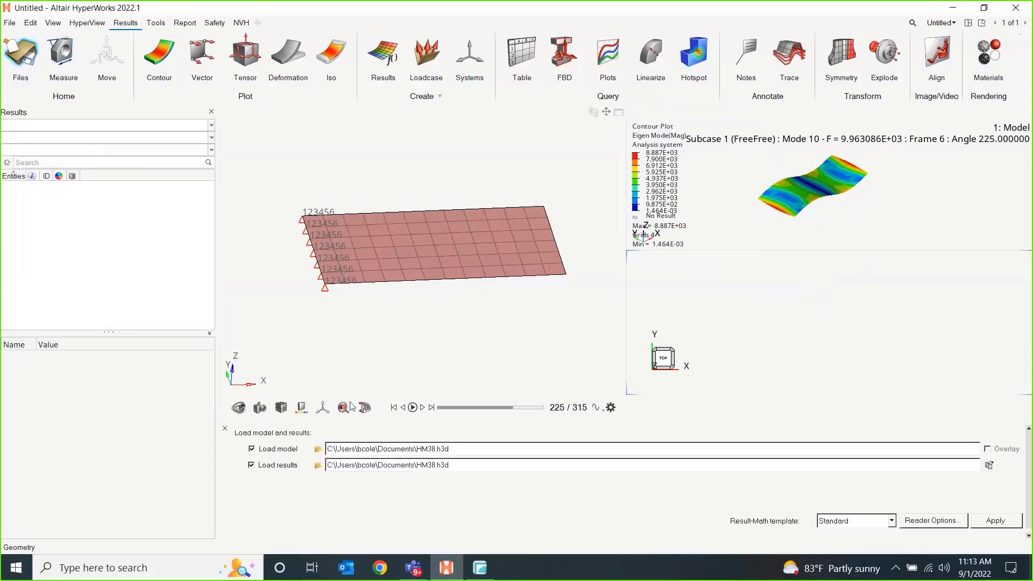
pyautogui.click(318, 449)
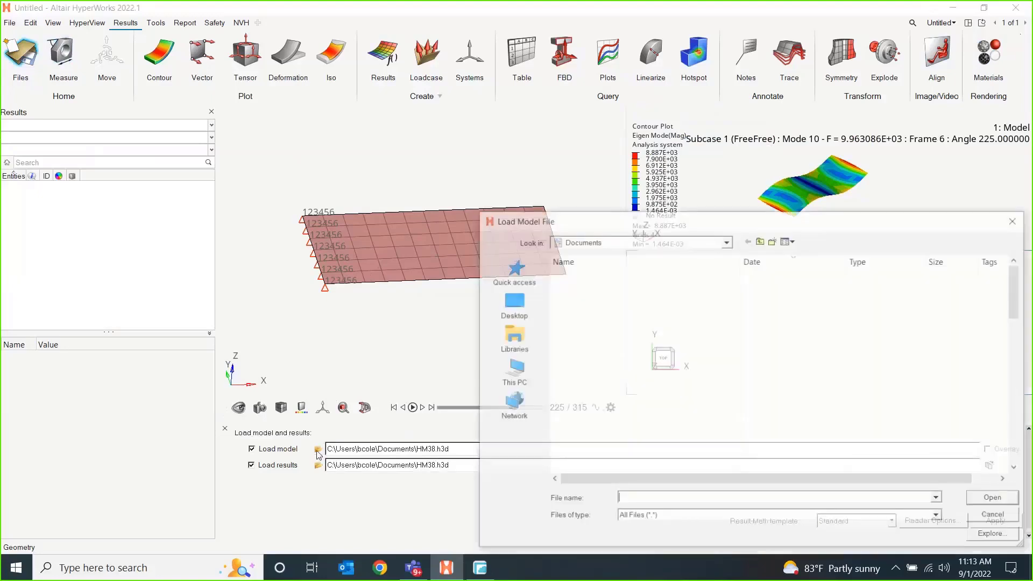
pyautogui.doubleClick(581, 455)
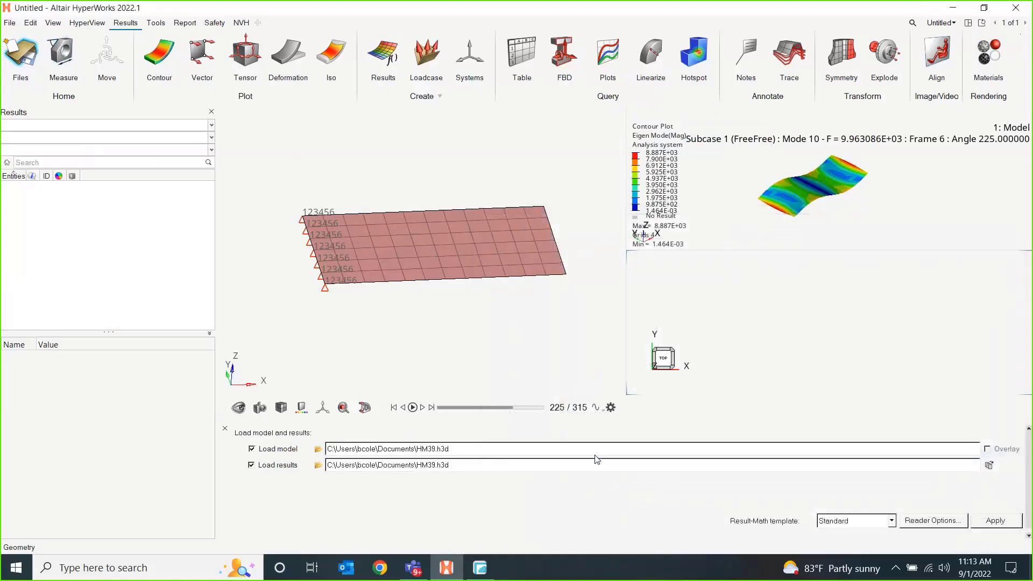
pyautogui.click(995, 521)
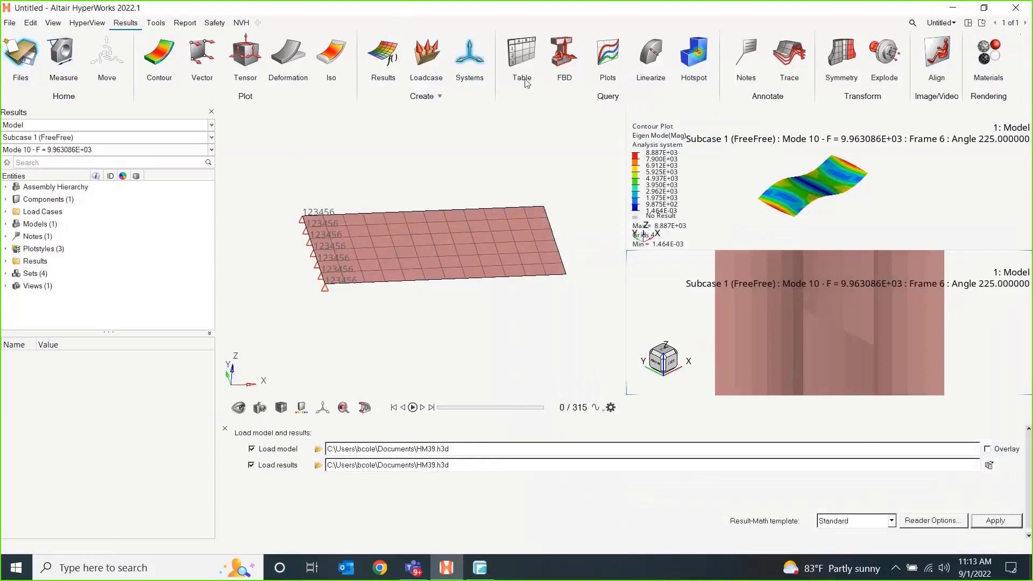
# Step: Contour the Eigen Mode magnitude in the new results window and apply a uniform deformation scale factor of 0.0001
pyautogui.click(161, 61)
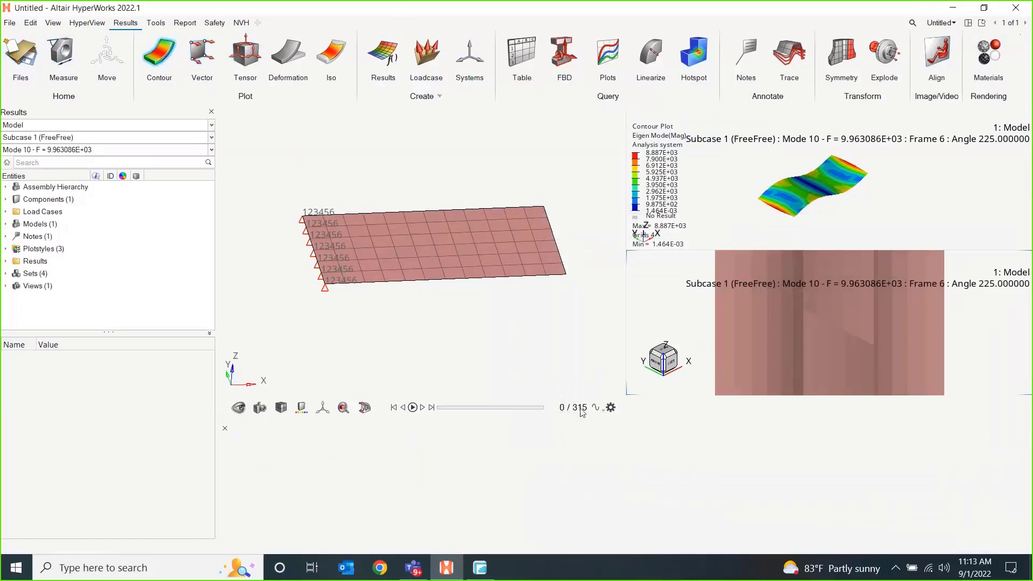
pyautogui.click(601, 533)
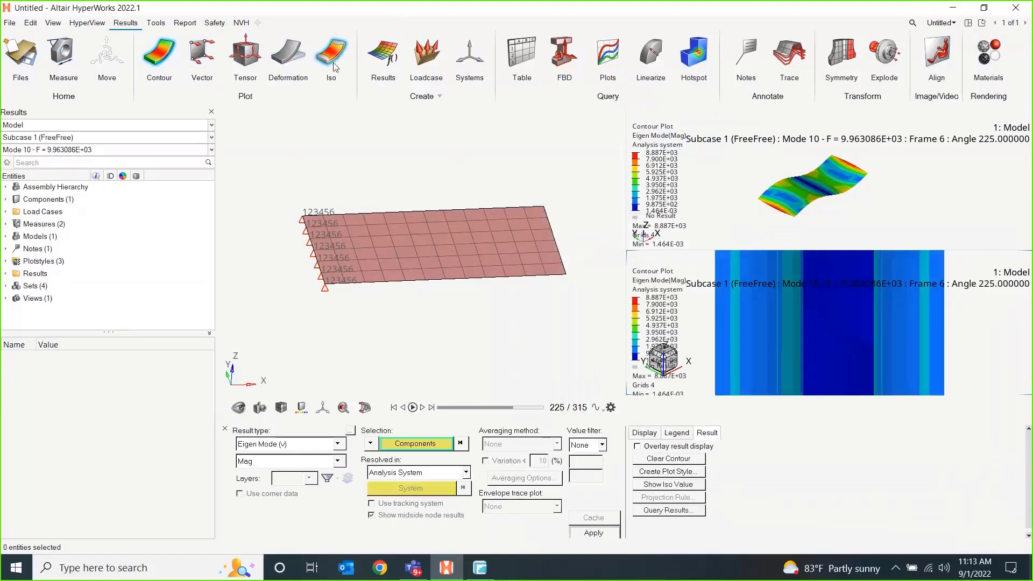
pyautogui.click(289, 54)
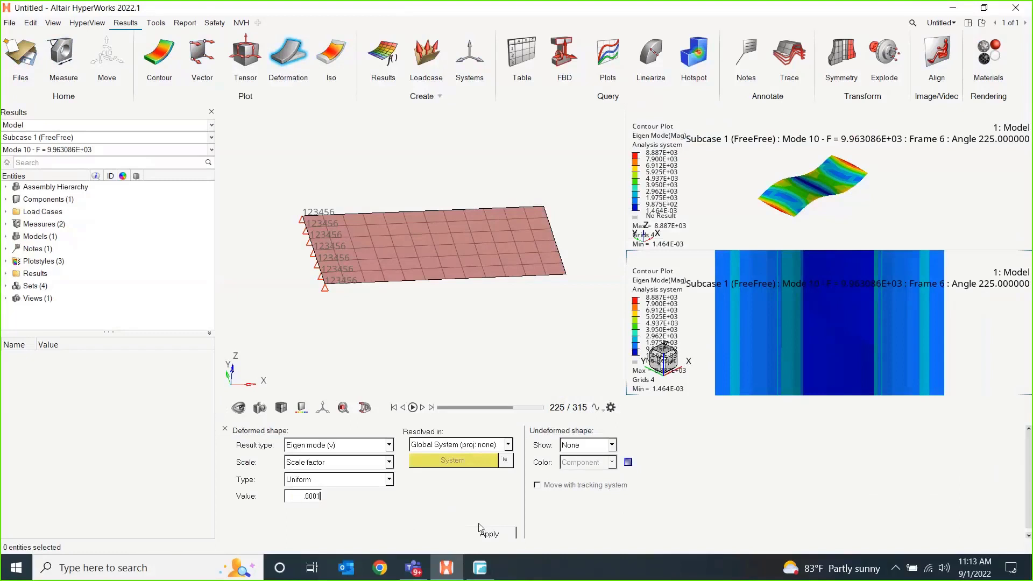
pyautogui.click(501, 534)
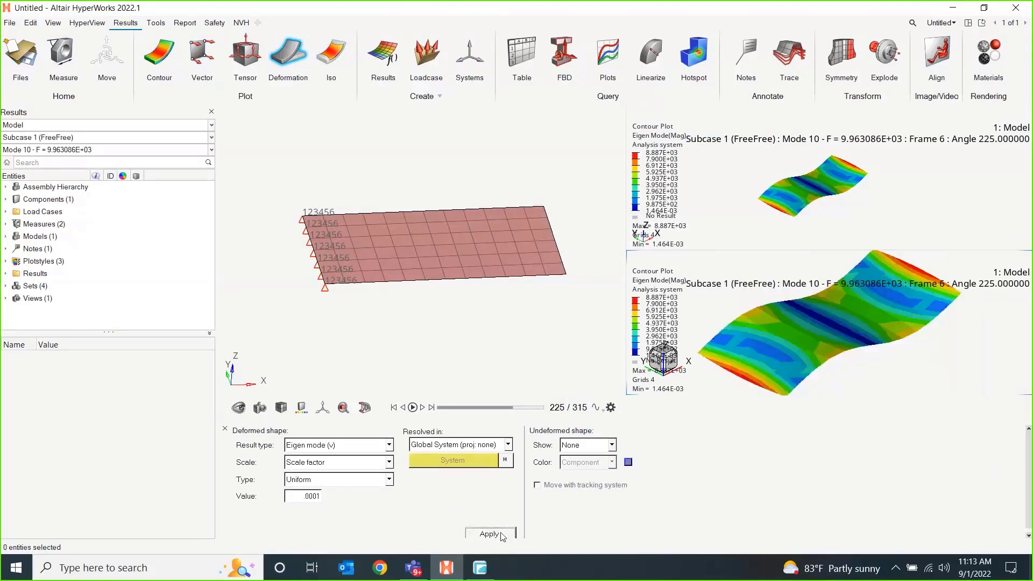
pyautogui.scroll(-1, 770, 360)
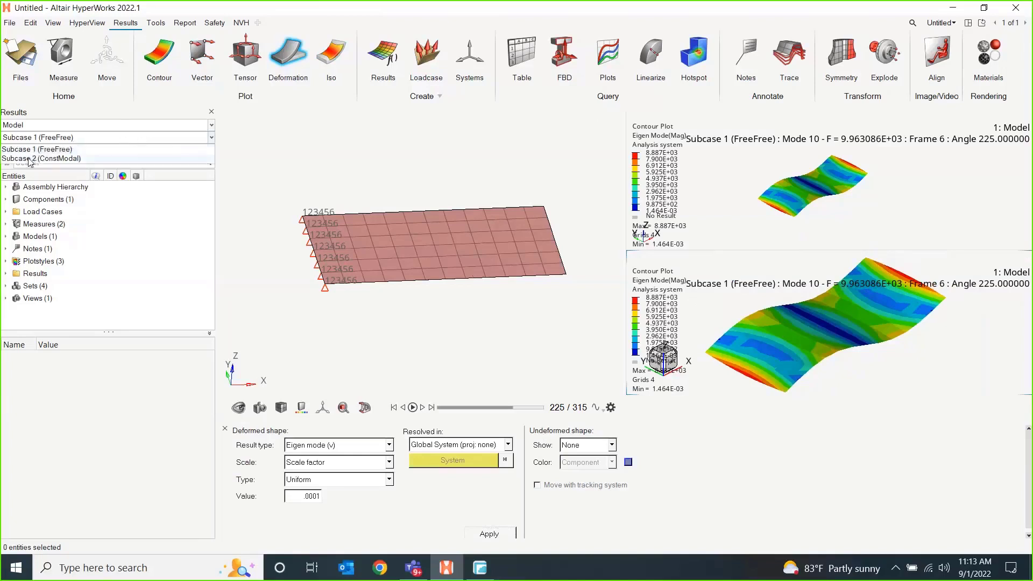
# Step: Set the HM39 results window to Subcase 2 (ConstModal), Mode 1, and animate the mode shape
pyautogui.click(29, 159)
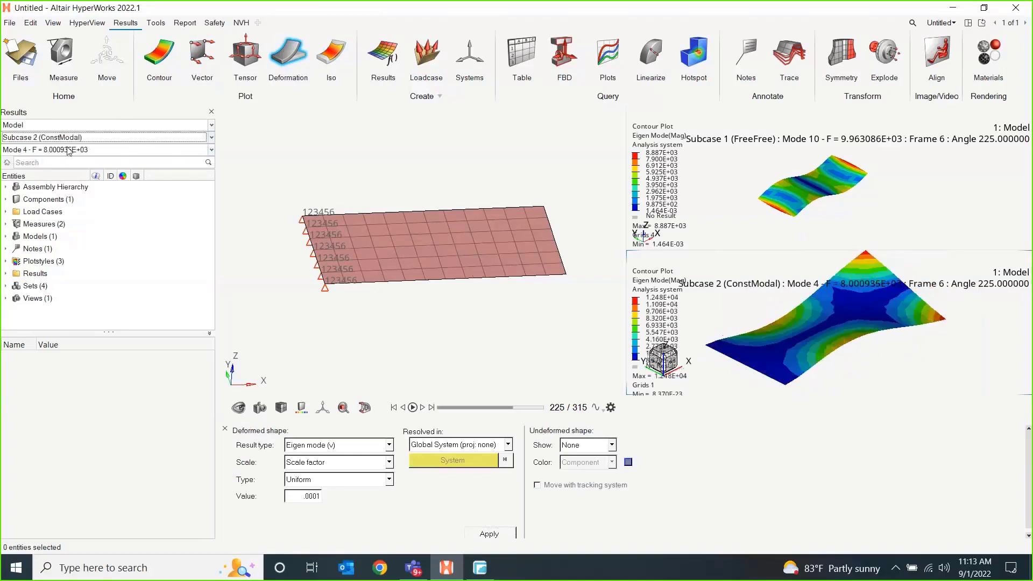
pyautogui.click(87, 151)
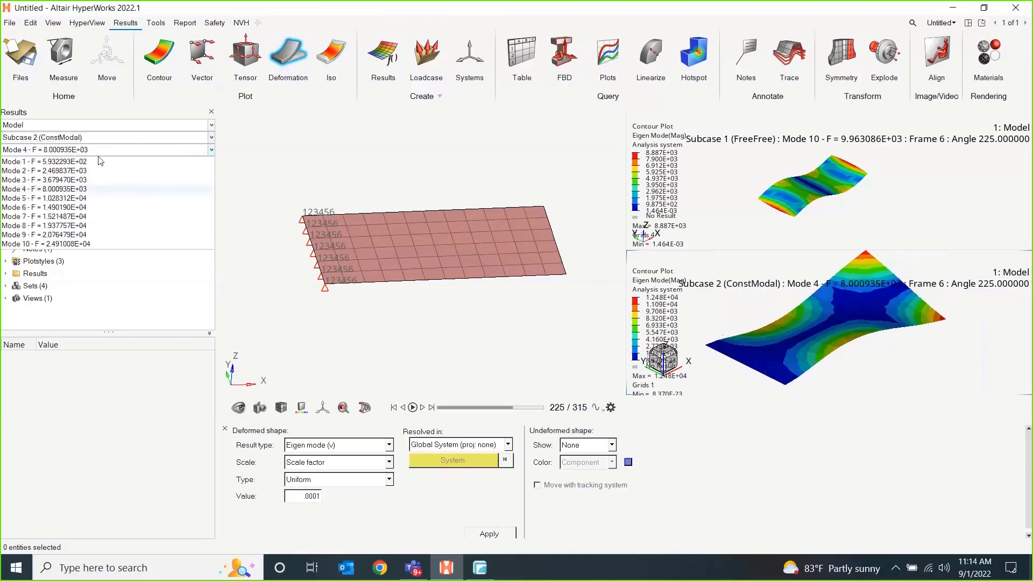
pyautogui.click(64, 162)
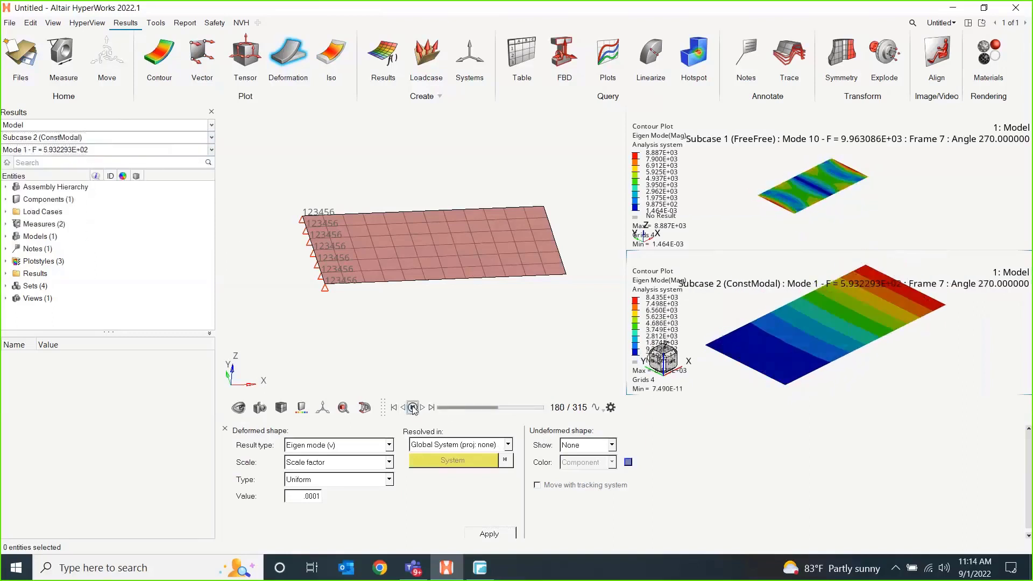
# Step: Review the animated shapes of Modes 2, 3 and 4 of the ConstModal subcase in turn
pyautogui.click(81, 150)
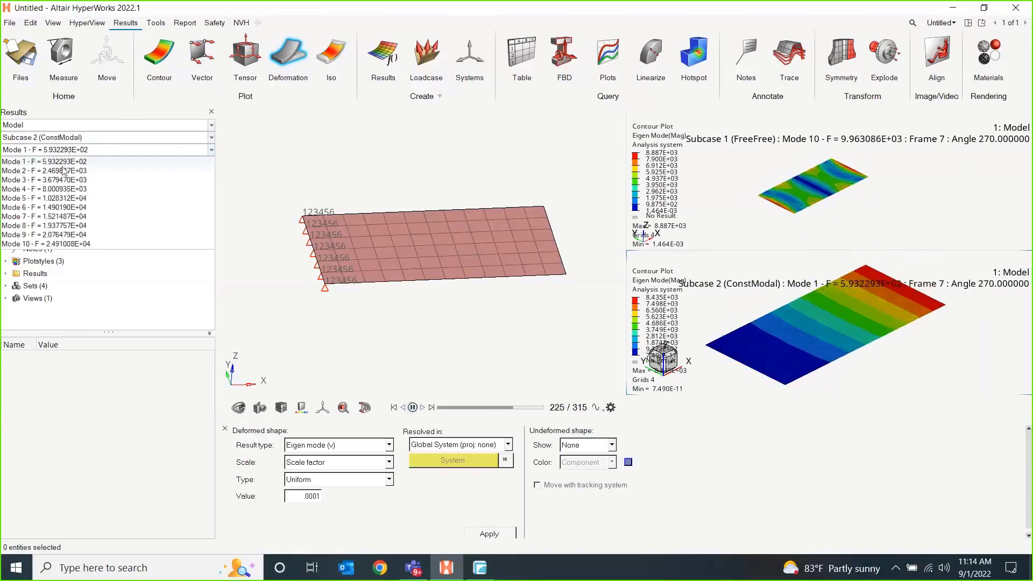
pyautogui.click(63, 174)
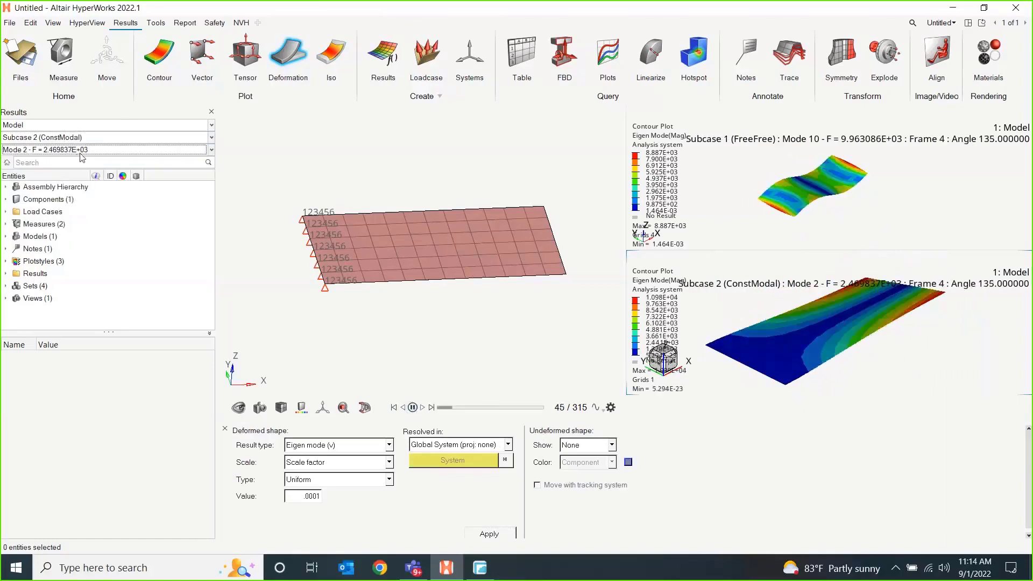
pyautogui.click(61, 150)
pyautogui.click(58, 184)
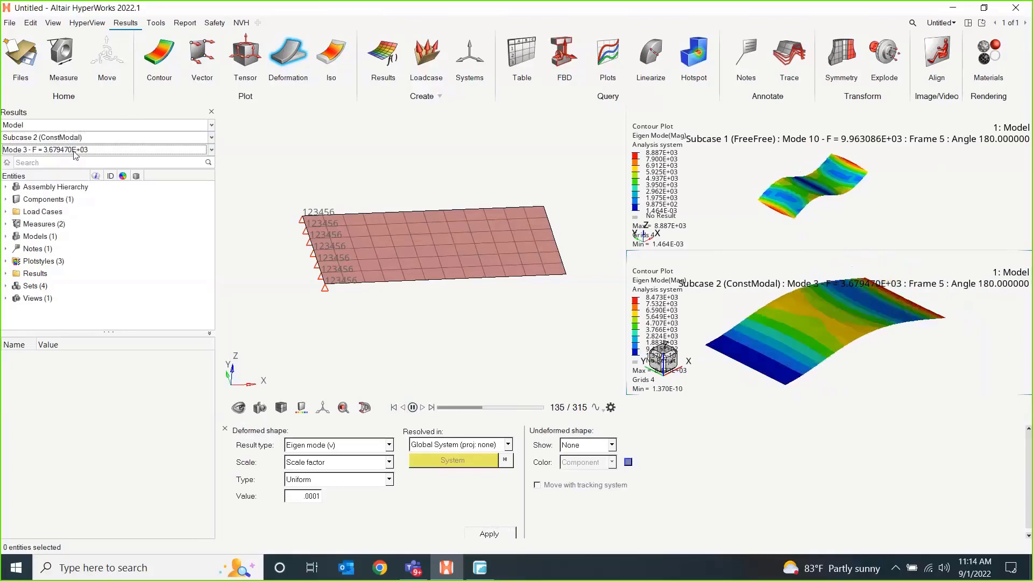
pyautogui.click(61, 150)
pyautogui.click(68, 189)
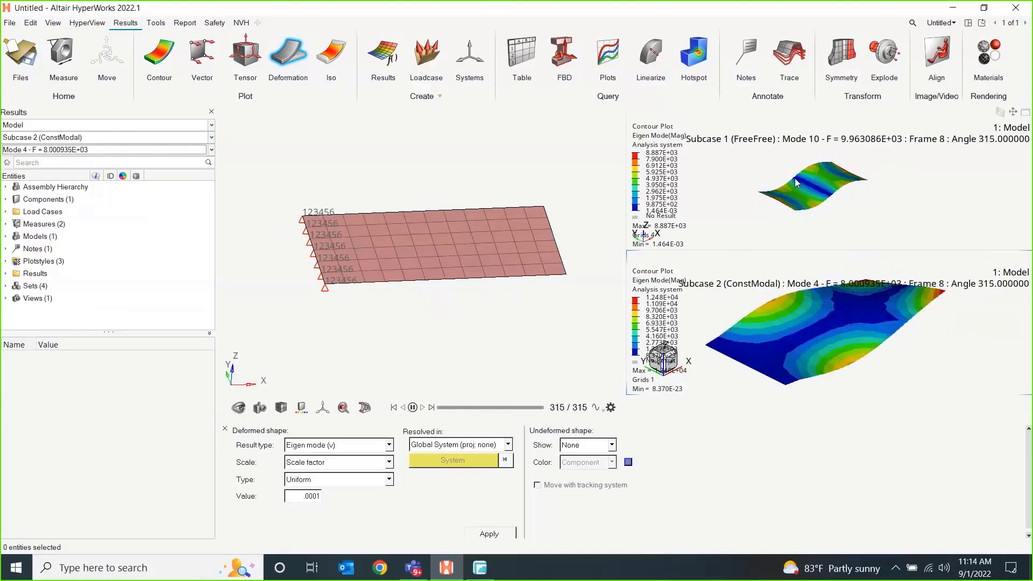
# Step: Open the advanced screen capture tool, examine its capture and video settings with MP4 as file format, and close it
pyautogui.click(8, 23)
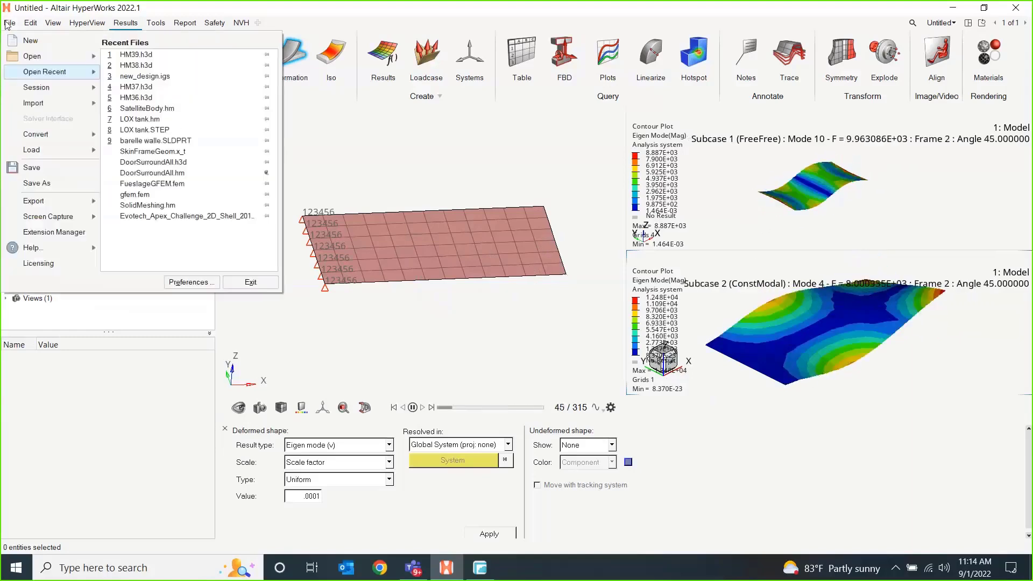
pyautogui.moveTo(59, 221)
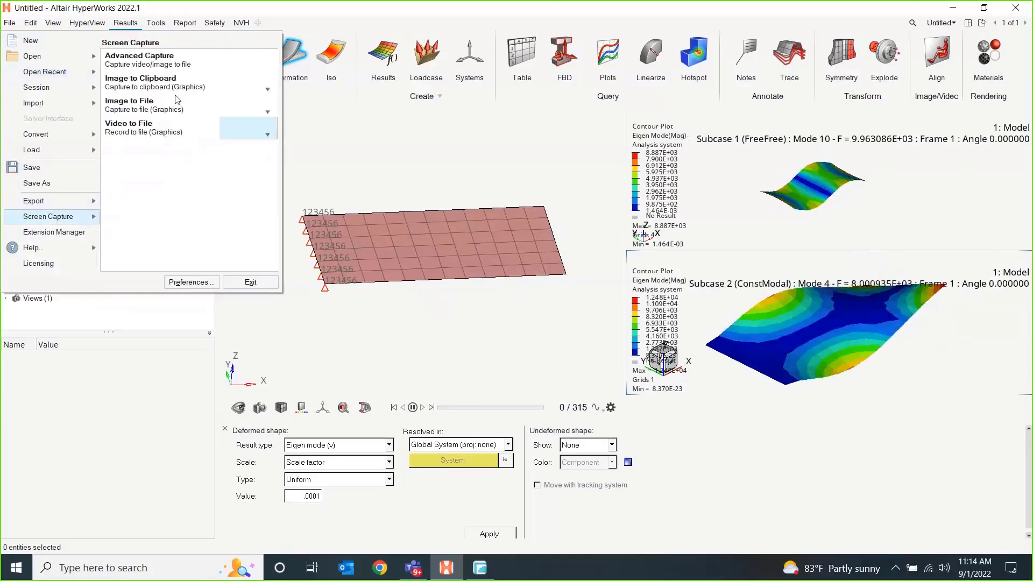
pyautogui.click(179, 64)
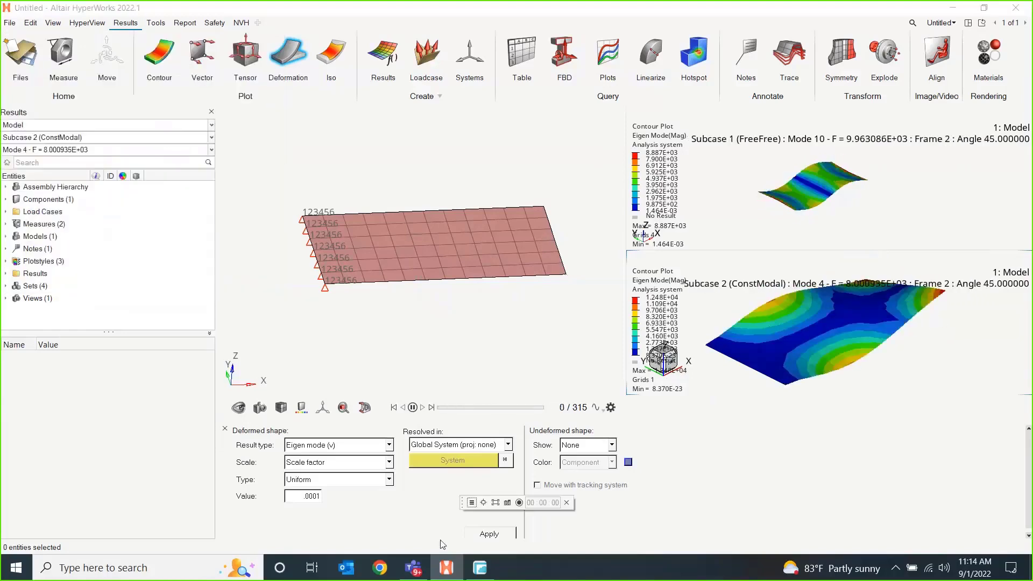
pyautogui.moveTo(463, 504); pyautogui.dragTo(442, 346)
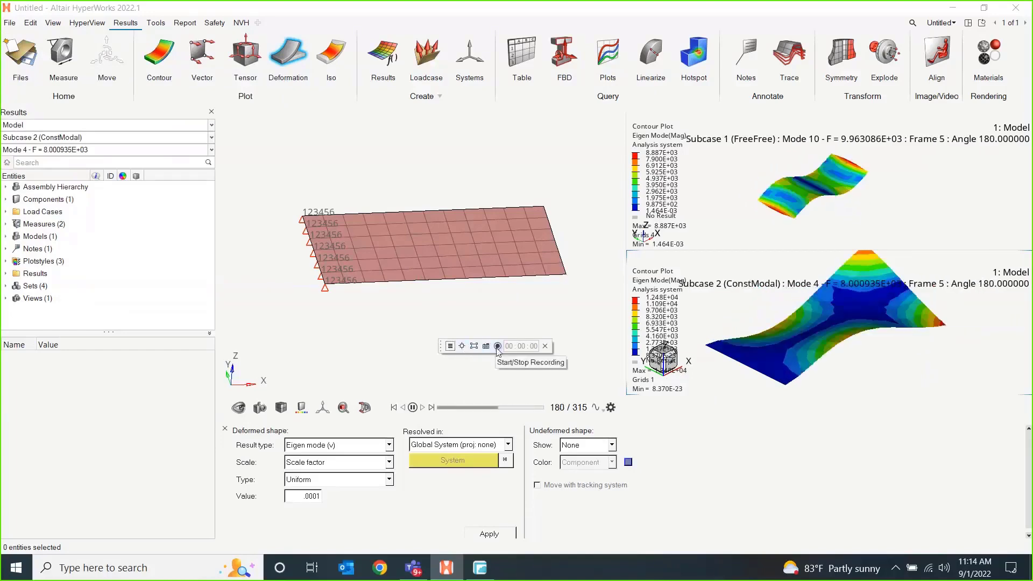
pyautogui.click(451, 347)
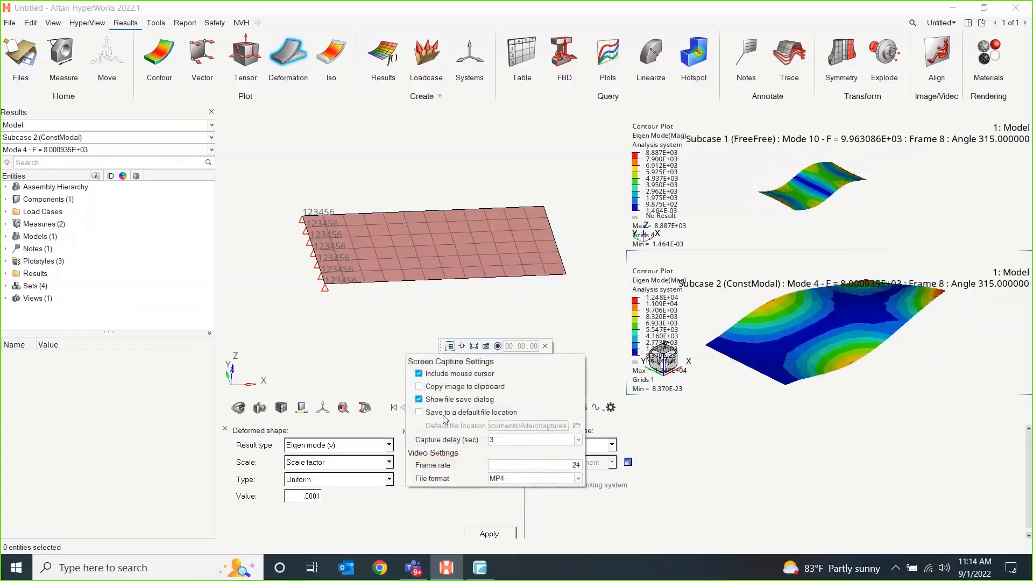
pyautogui.click(544, 477)
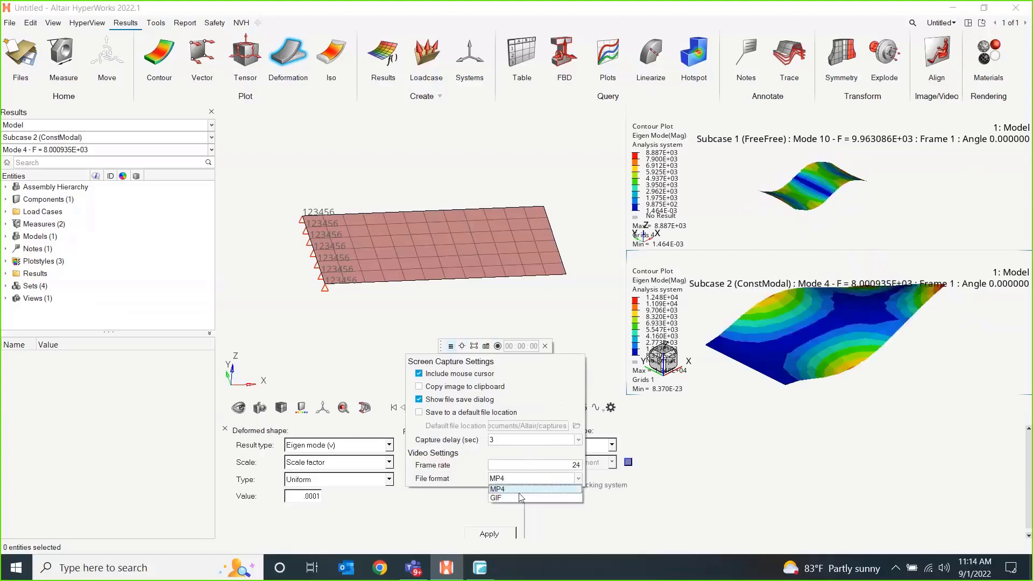
pyautogui.click(522, 487)
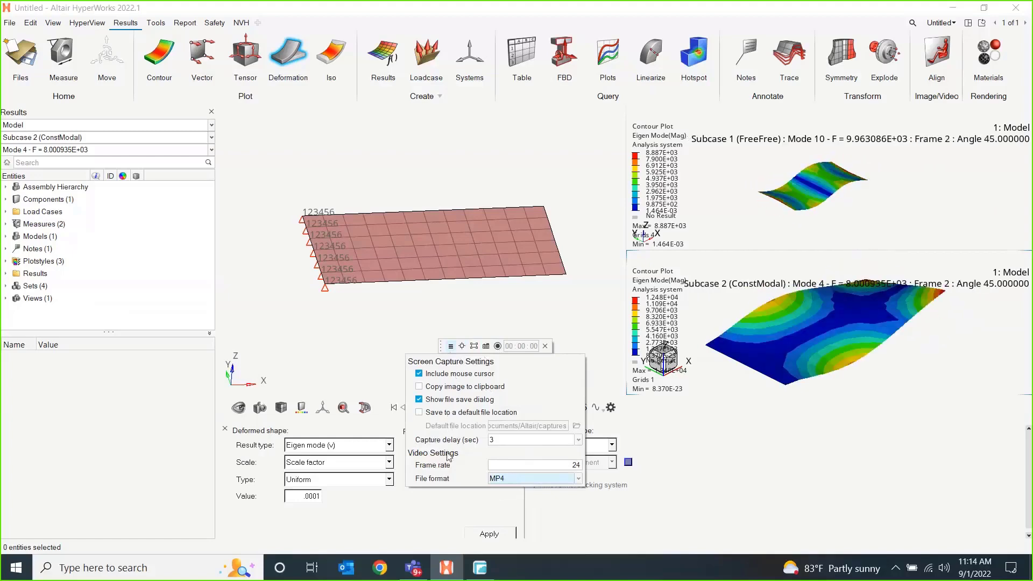
pyautogui.click(450, 322)
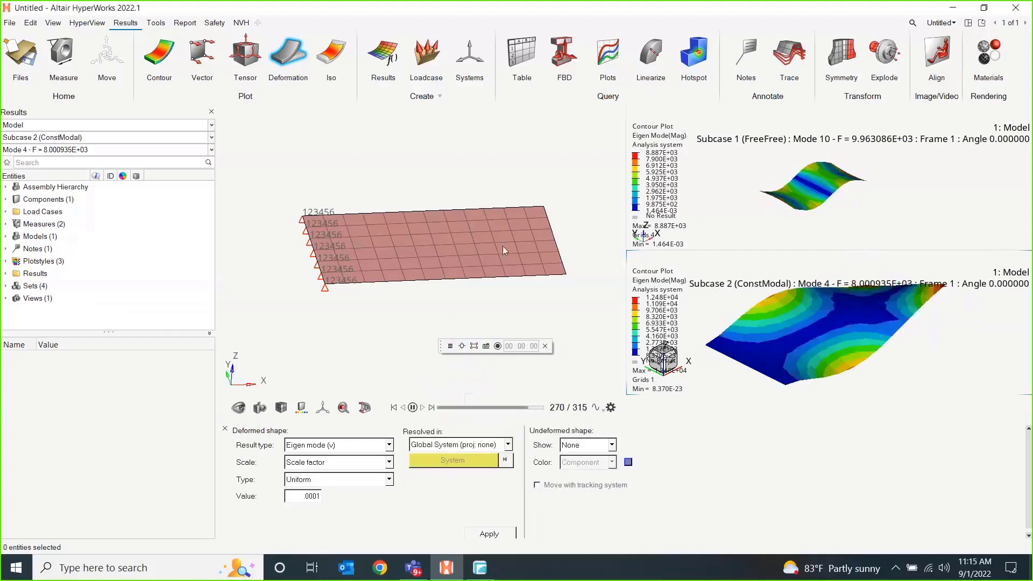
pyautogui.click(545, 346)
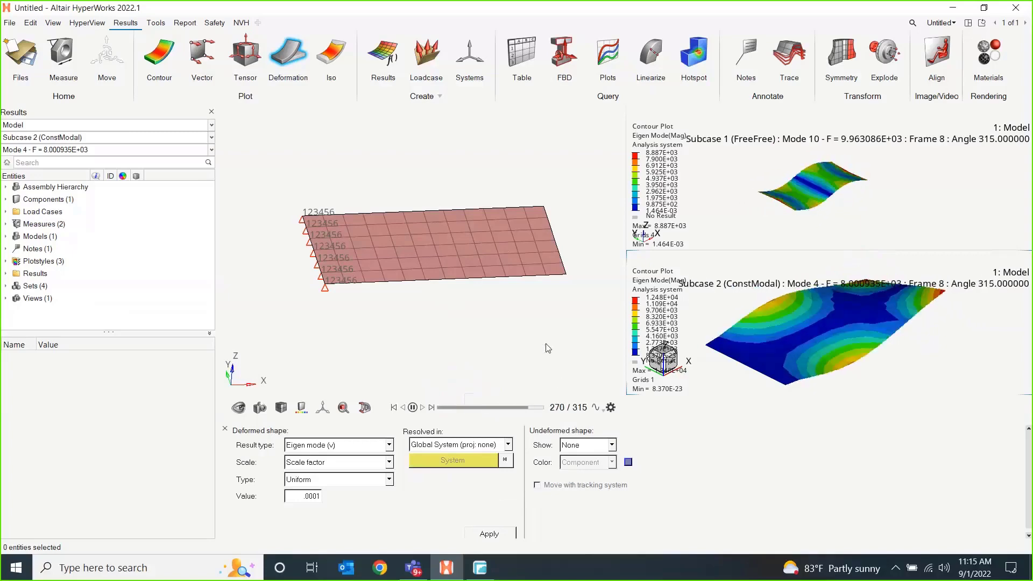
pyautogui.click(10, 22)
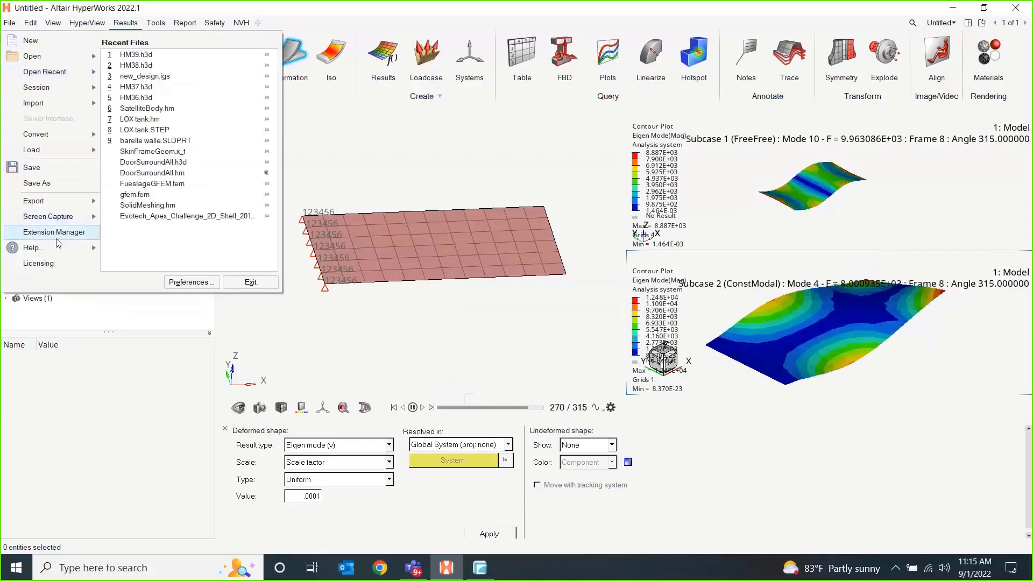
pyautogui.click(522, 336)
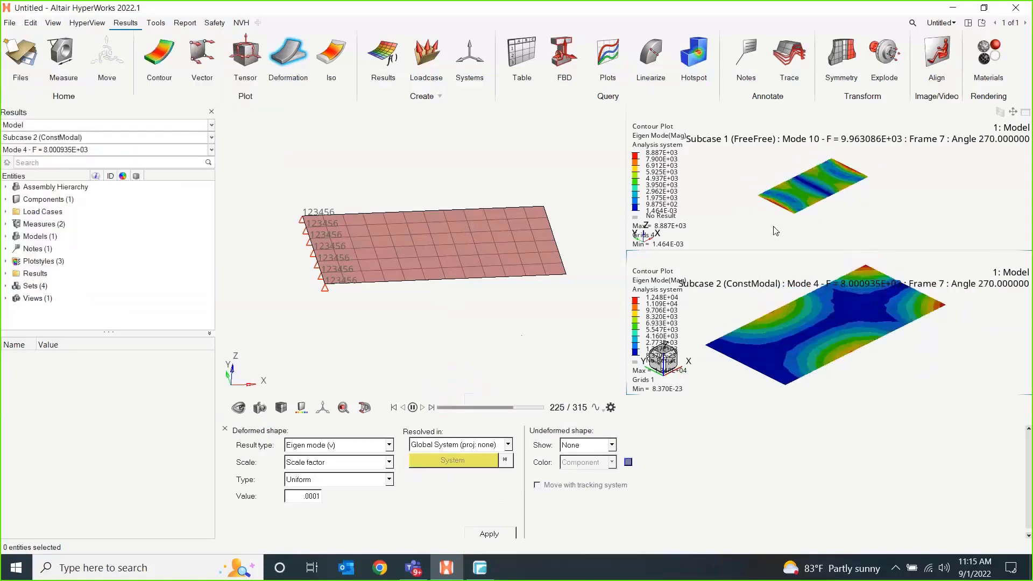